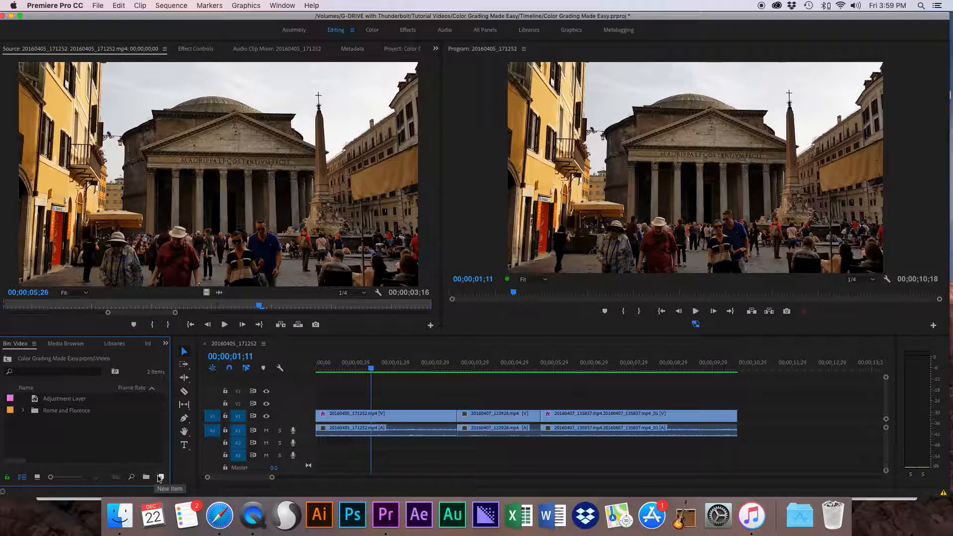
- Place the existing adjustment layer on track V2 at the sequence start and extend it over all three clips
left_click(161, 477)
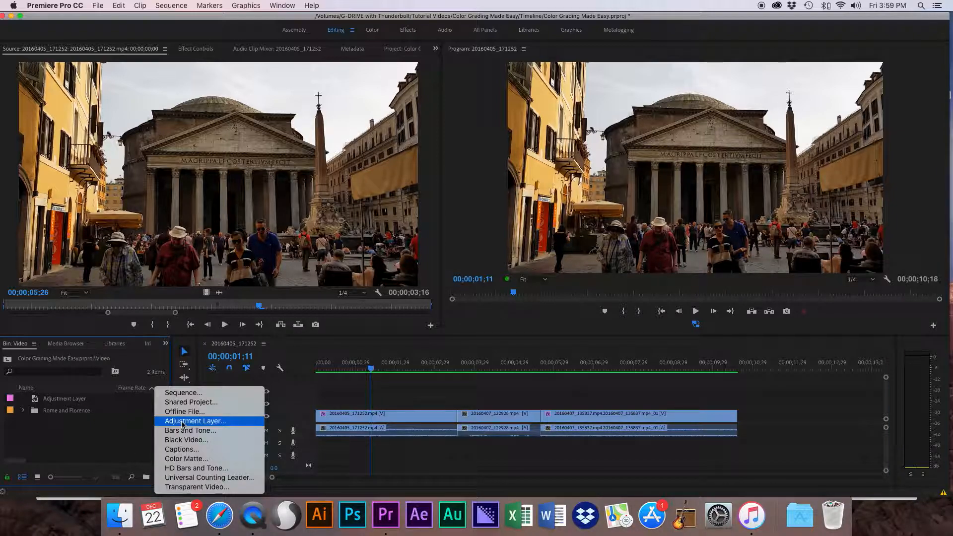
left_click(132, 432)
left_click_drag(39, 403, 310, 405)
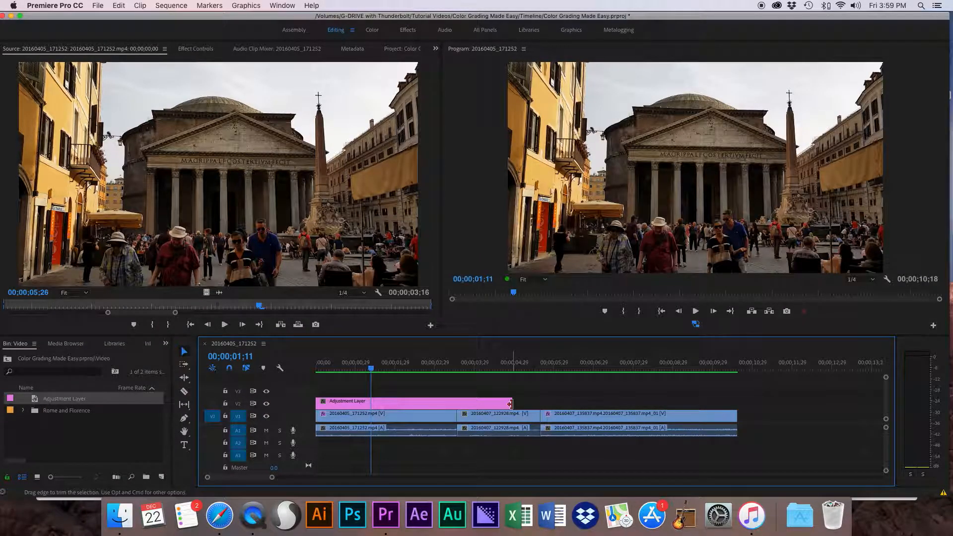
left_click_drag(511, 405, 736, 408)
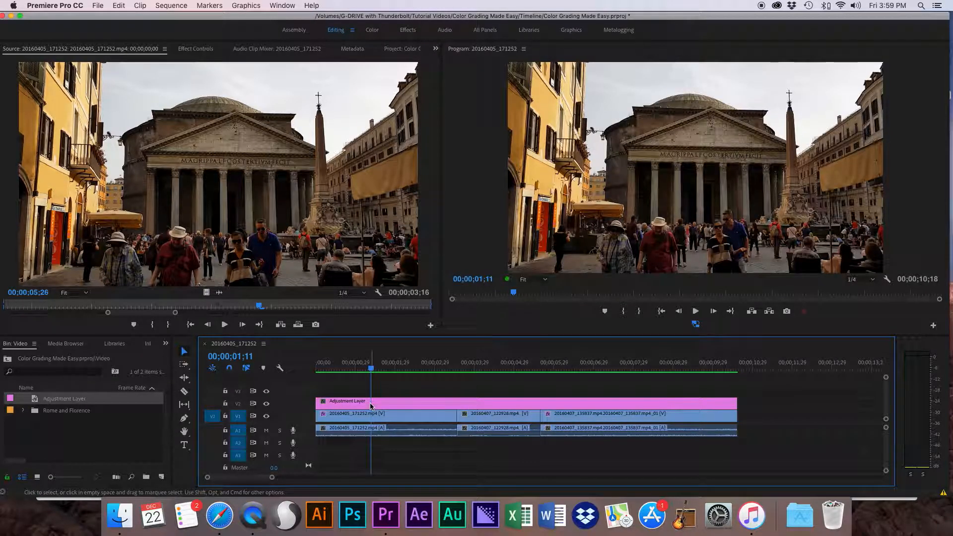
- Split the adjustment layer at the two clip boundaries so each clip has its own adjustment segment
key("c")
left_click(458, 402)
left_click(541, 402)
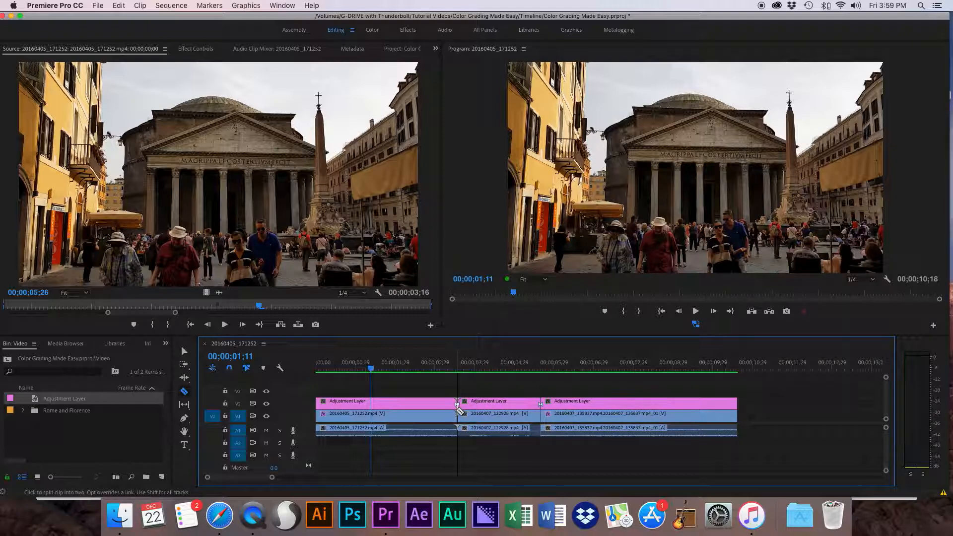
key("v")
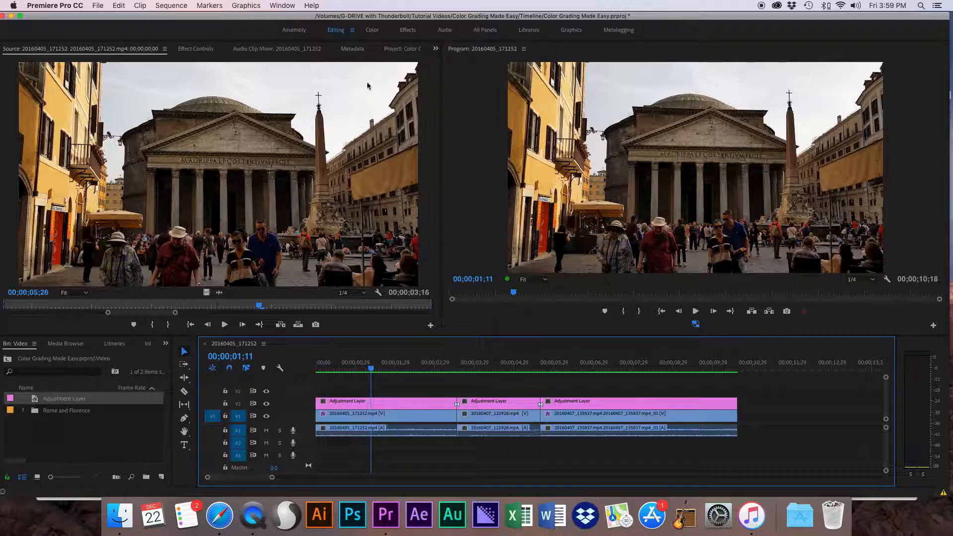
- Switch to the Color workspace and display the Lumetri Scopes for the first clip
left_click(372, 31)
left_click(403, 414)
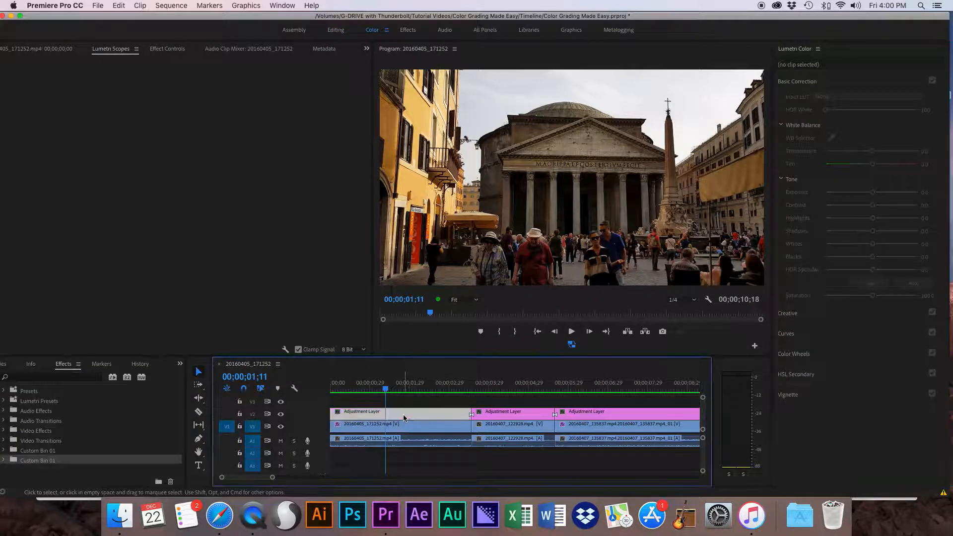
double_click(404, 429)
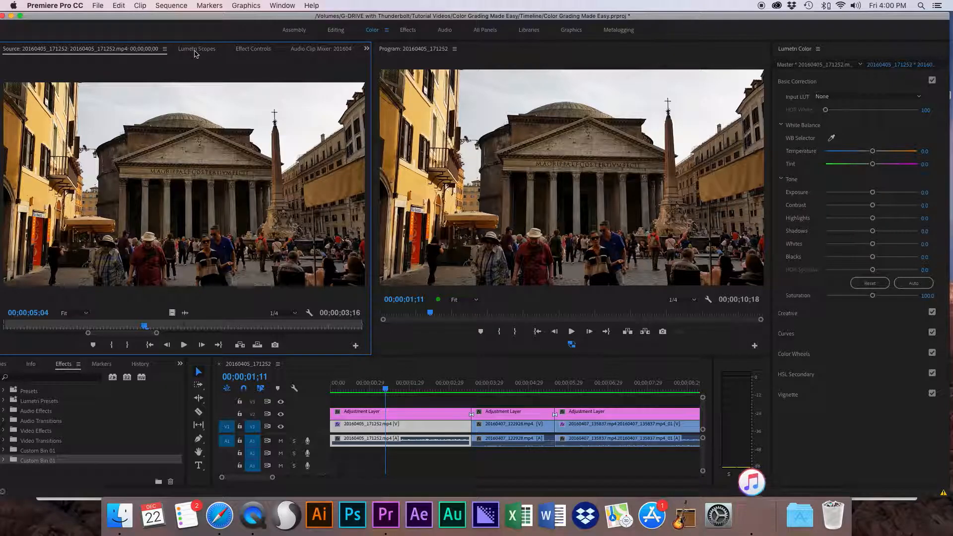
left_click(196, 49)
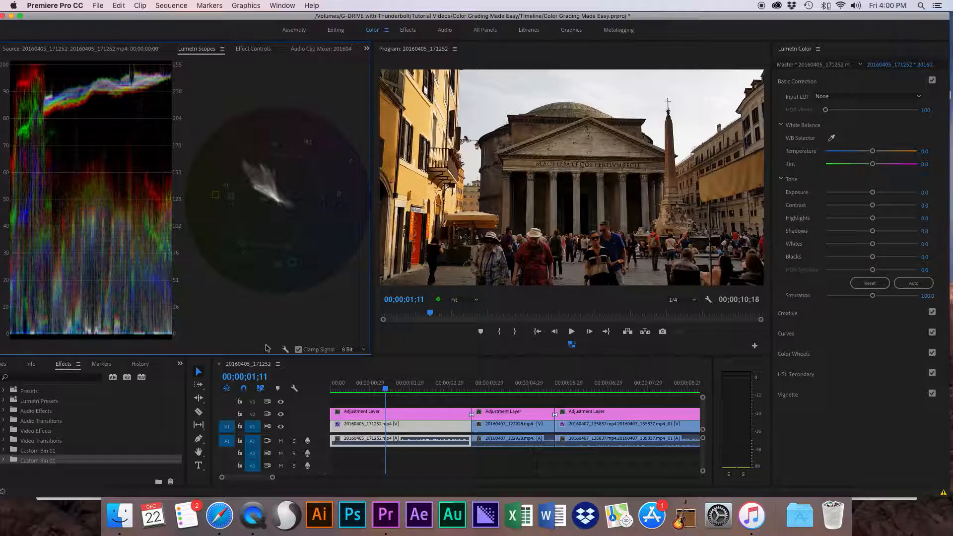
- Review the available scope types and select the adjustment layer segment above the first clip
left_click(285, 349)
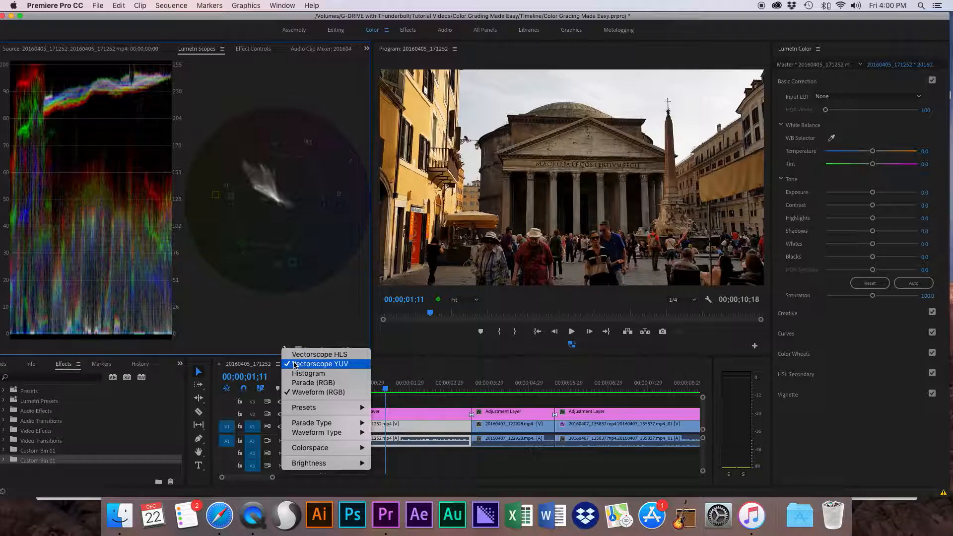
left_click(377, 411)
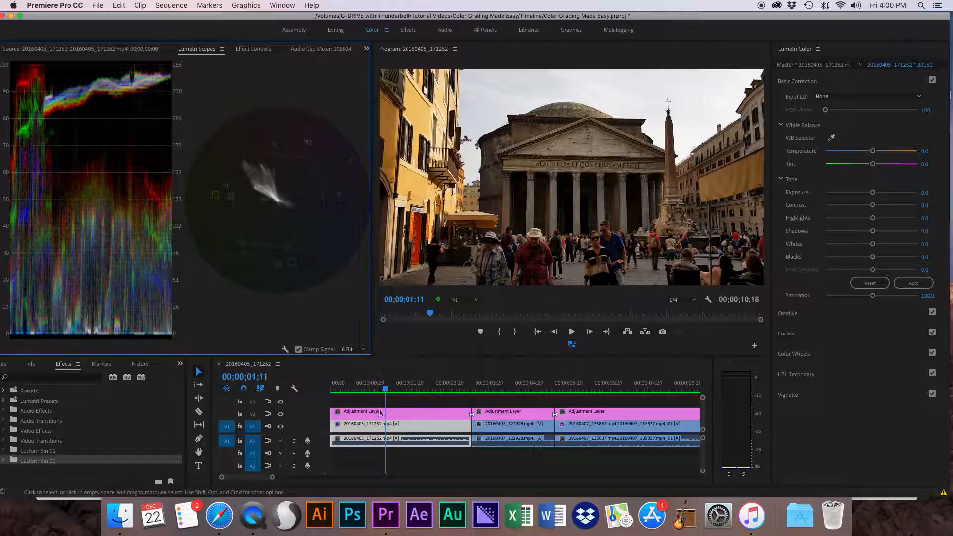
left_click(400, 415)
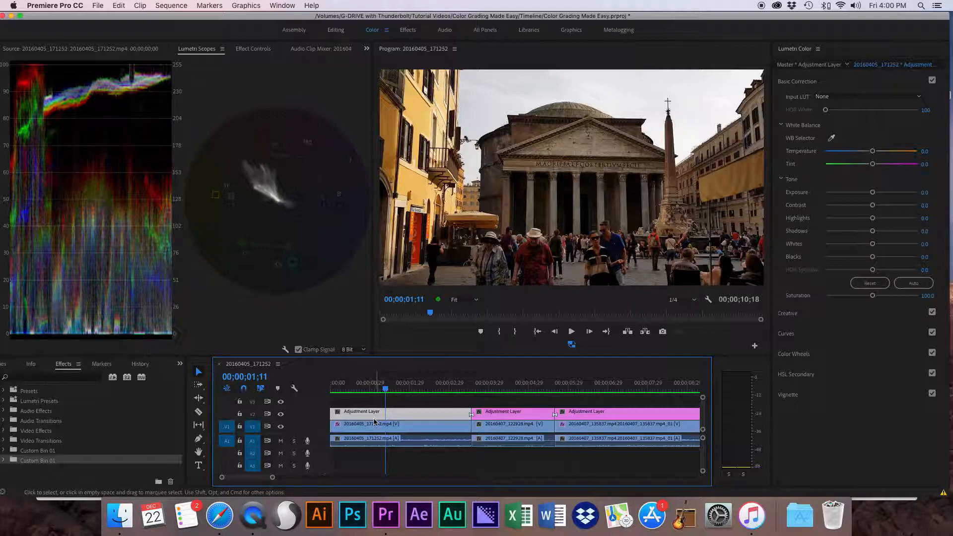
- Try a warmer temperature and a magenta tint on the first adjustment layer, resetting each to its default
mouse_move(874, 151)
left_mouse_down()
mouse_move(828, 152)
mouse_move(898, 153)
mouse_move(889, 153)
left_mouse_up()
double_click(889, 152)
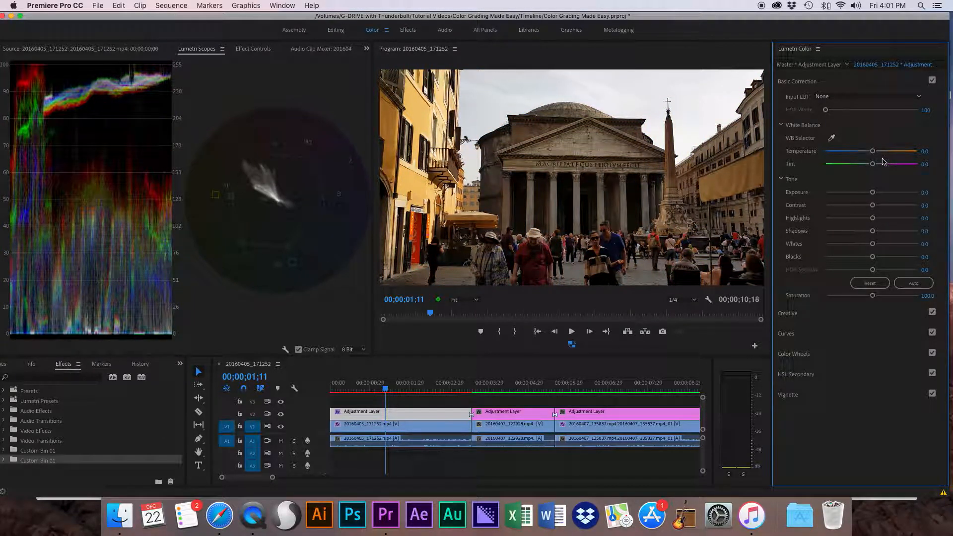
left_click_drag(873, 164, 894, 166)
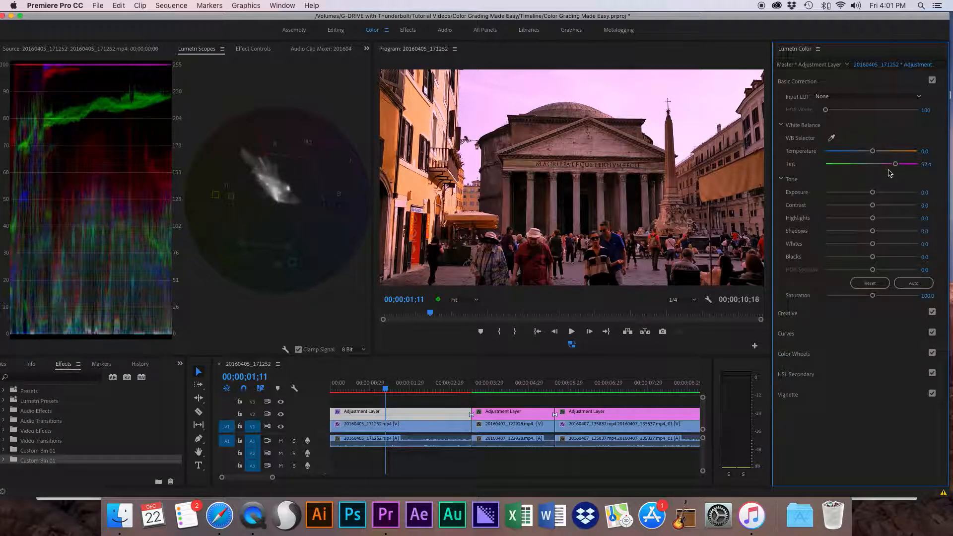
double_click(894, 166)
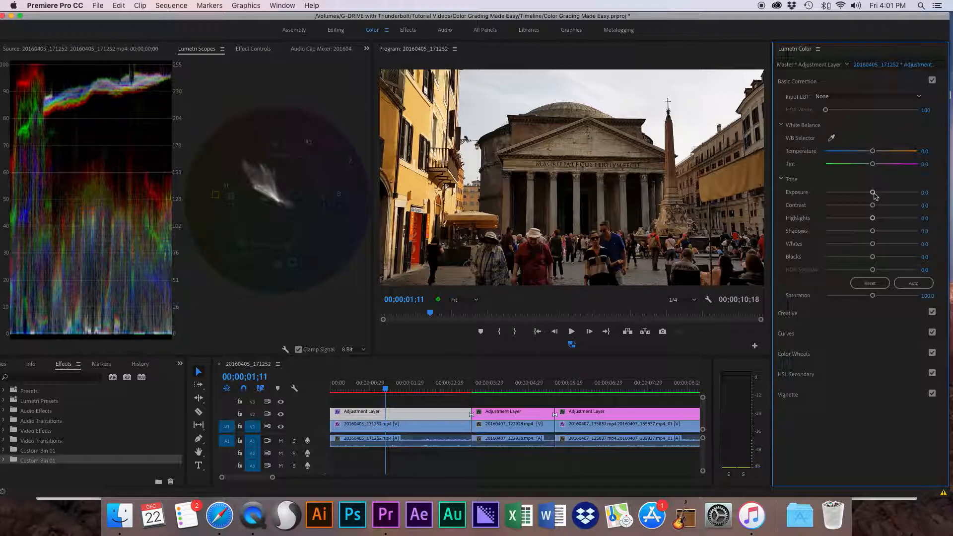
- Raise the first adjustment layer's exposure to 0.5, fine-tune its blacks, and save the project
left_click_drag(873, 192, 876, 194)
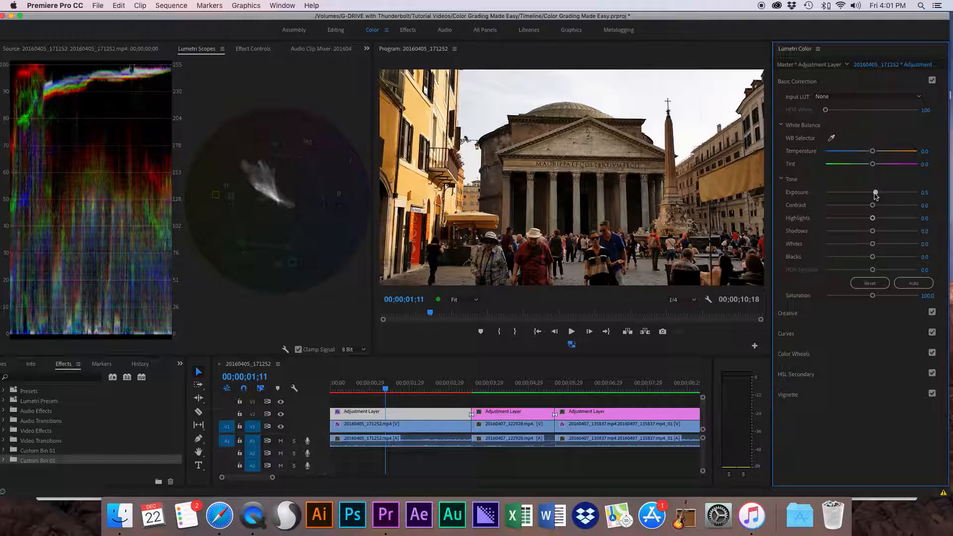
left_click_drag(874, 261, 871, 260)
key("cmd+s")
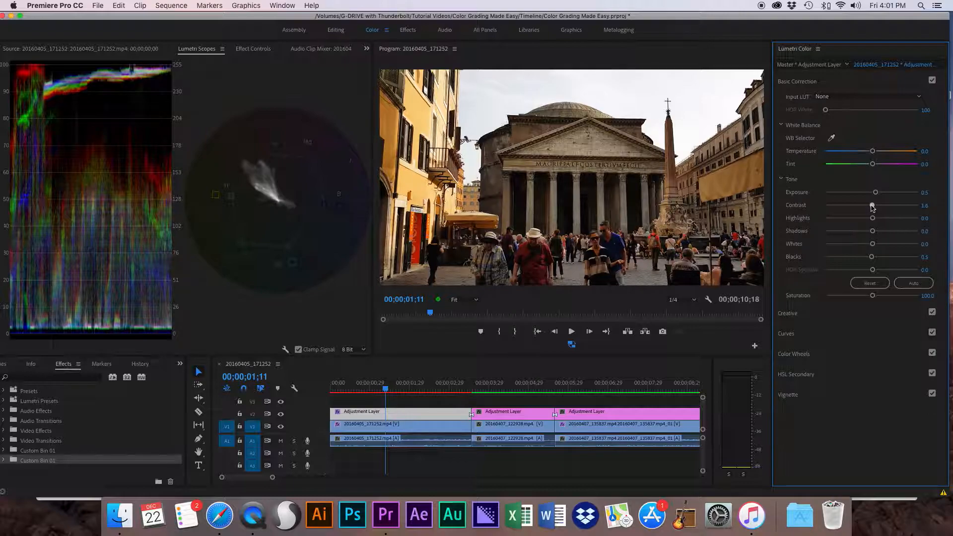
- Set contrast to -8.3, highlights to -38.4 and shadows to 17.6, and slightly raise the basic saturation
left_click_drag(872, 205, 867, 205)
mouse_move(873, 219)
left_mouse_down()
mouse_move(887, 220)
mouse_move(854, 219)
mouse_move(880, 234)
left_mouse_up()
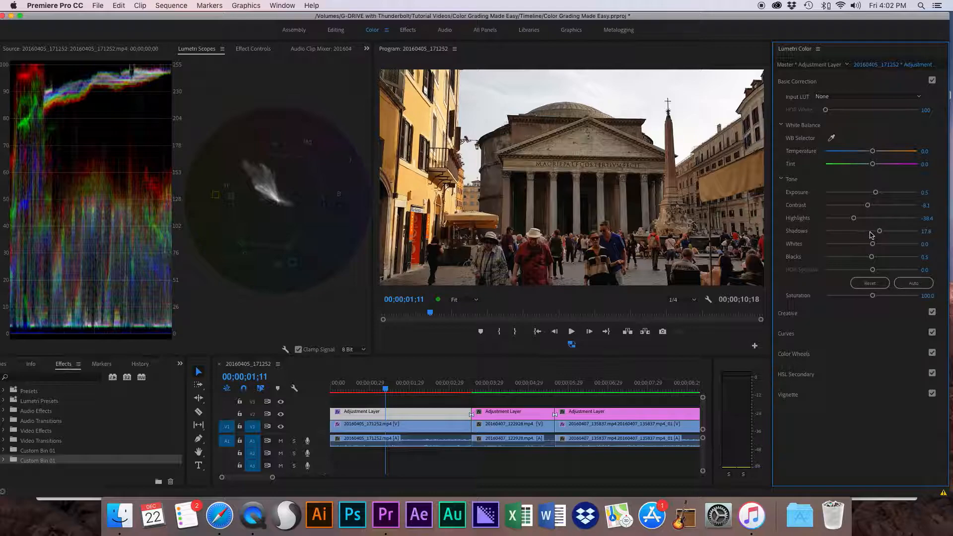
mouse_move(873, 297)
left_mouse_down()
mouse_move(831, 297)
mouse_move(907, 301)
mouse_move(876, 297)
left_mouse_up()
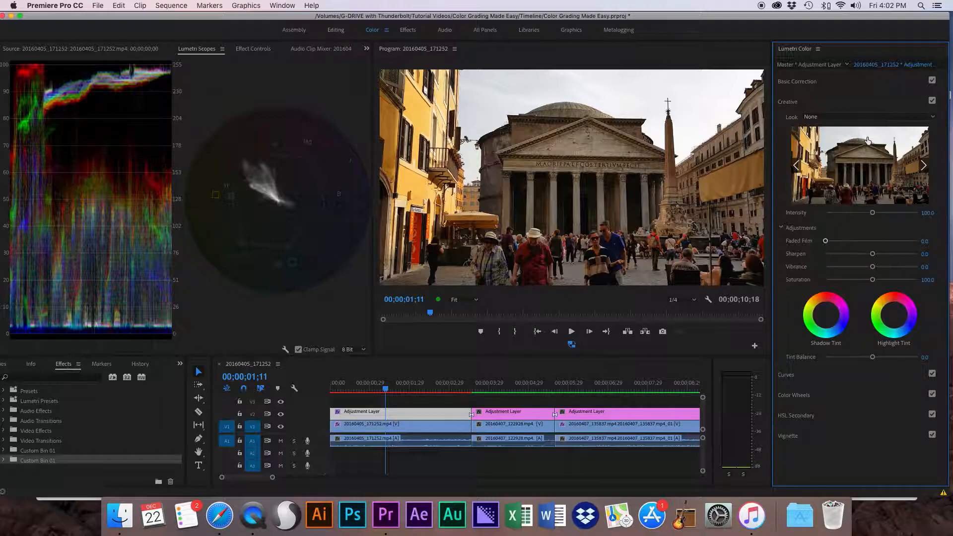
- Apply the Kodak 5205 Fuji 3510 (by Adobe) creative look at intensity 86.5 with creative saturation at 108.1
left_click(925, 168)
left_click(925, 168)
left_click(925, 168)
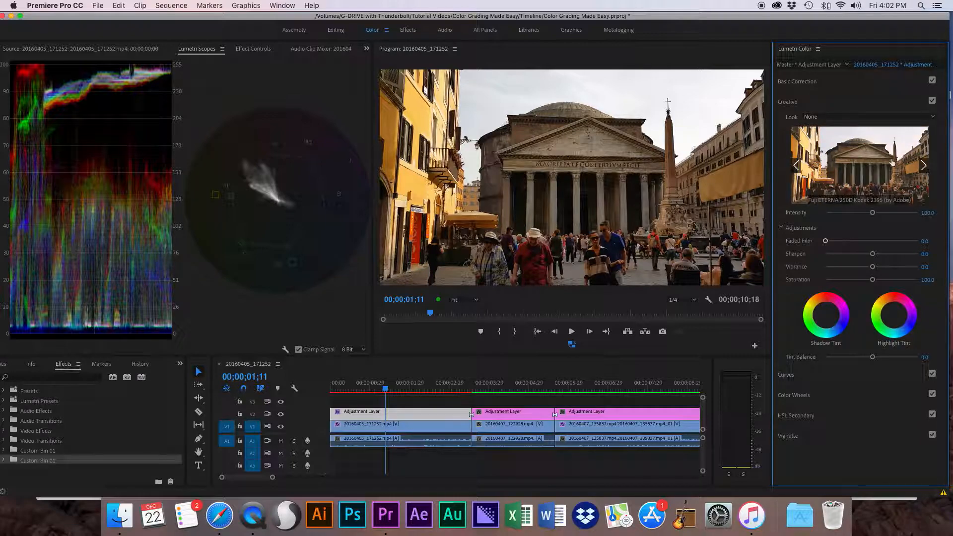
left_click(870, 178)
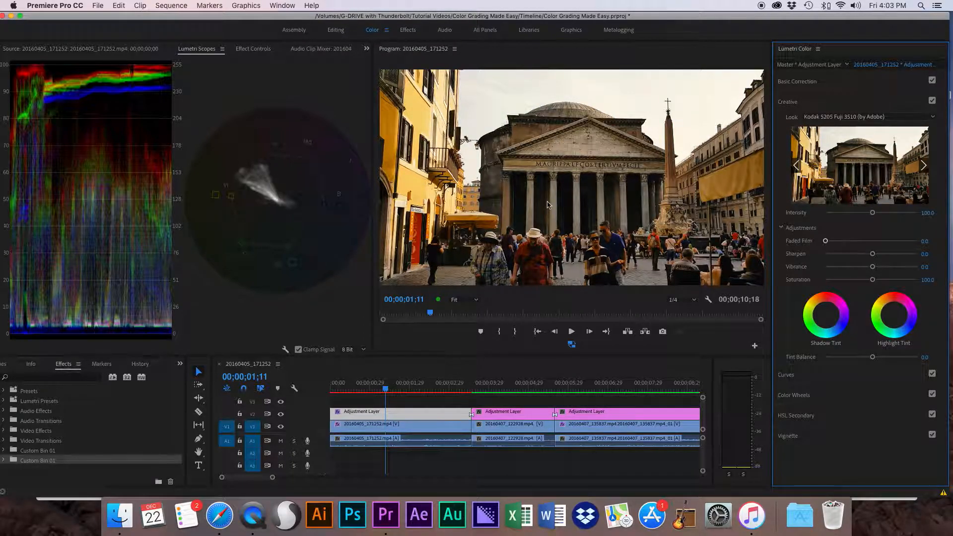
mouse_move(878, 216)
left_mouse_down()
mouse_move(890, 216)
mouse_move(825, 216)
mouse_move(864, 217)
left_mouse_up()
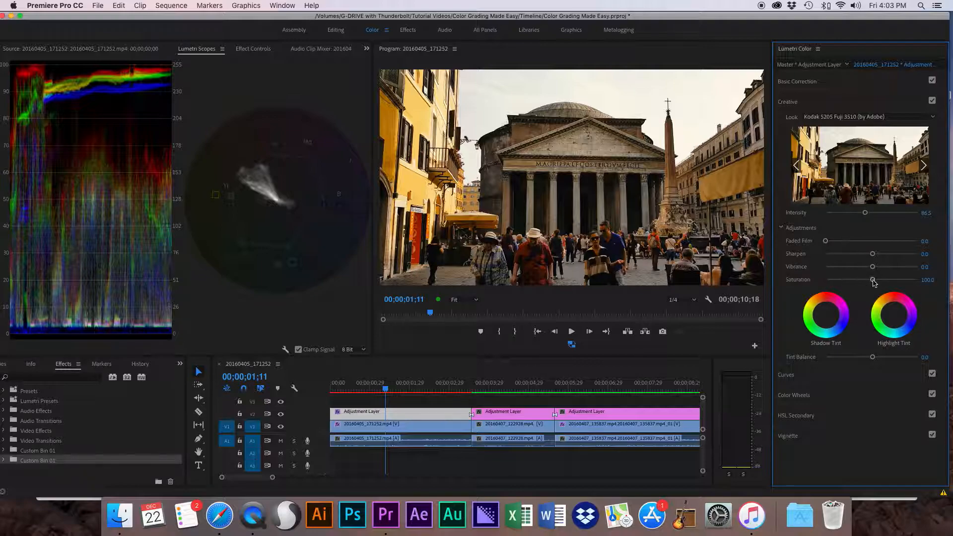
left_click_drag(873, 279, 875, 280)
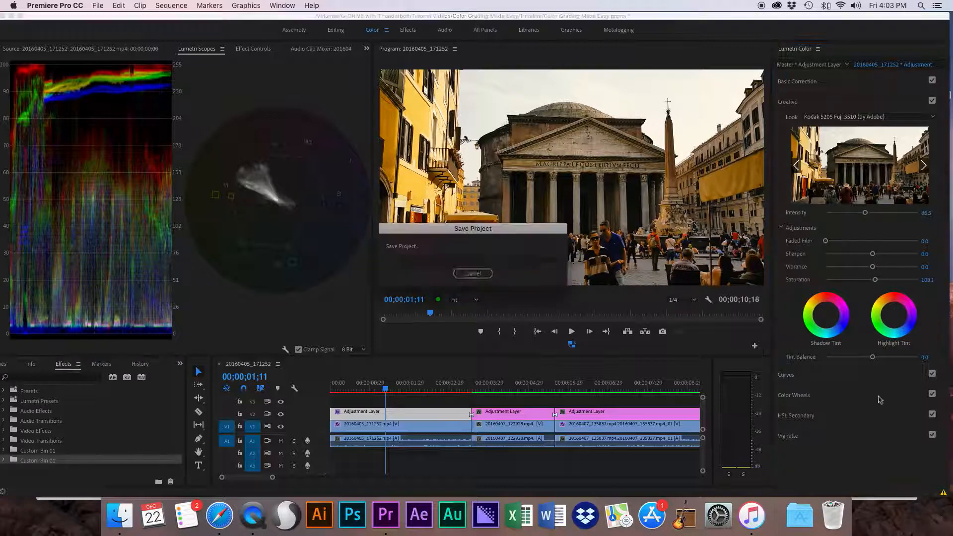
- Try a shadow tint shift on the creative look, reset the tint, and close the Creative settings
mouse_move(826, 315)
left_mouse_down()
mouse_move(839, 313)
mouse_move(834, 321)
left_mouse_up()
double_click(826, 316)
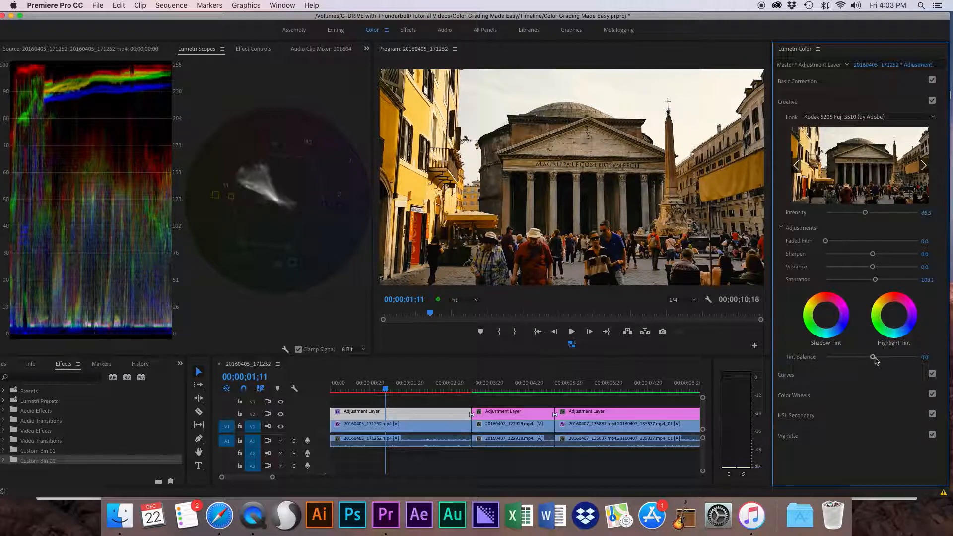
left_click(789, 104)
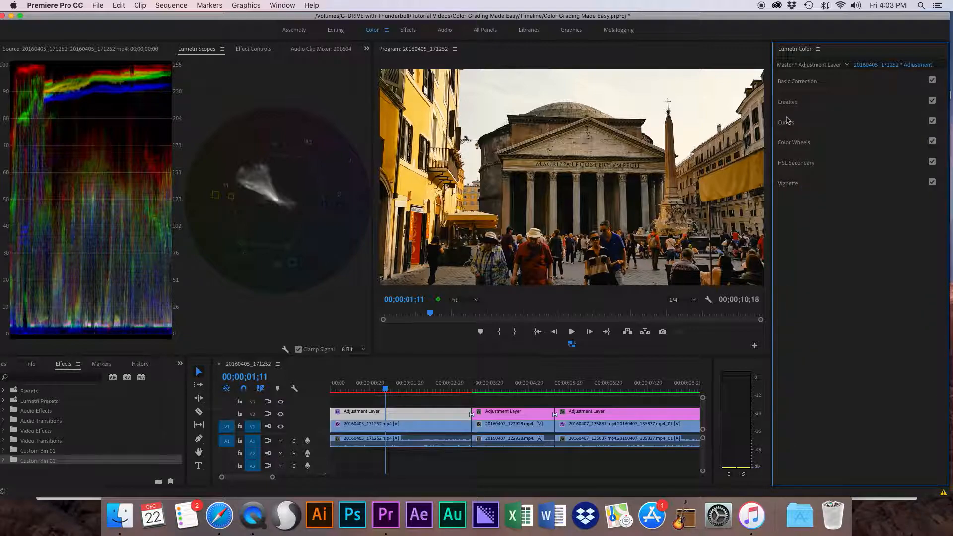
- Try shifting the black point of the RGB master curve to lift and crush the shadows, then reset the curve
left_click(788, 121)
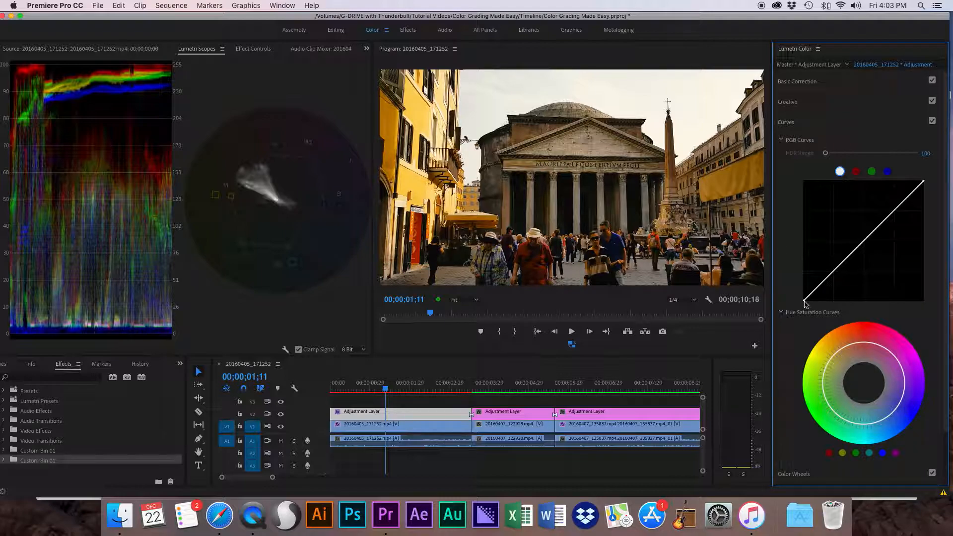
mouse_move(804, 299)
left_mouse_down()
mouse_move(795, 245)
mouse_move(799, 313)
left_mouse_up()
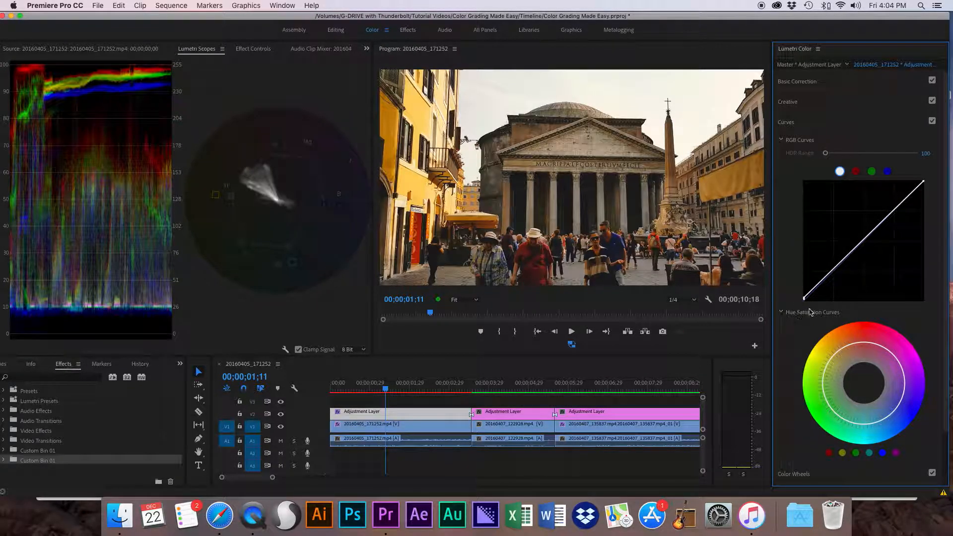
left_click_drag(805, 300, 846, 301)
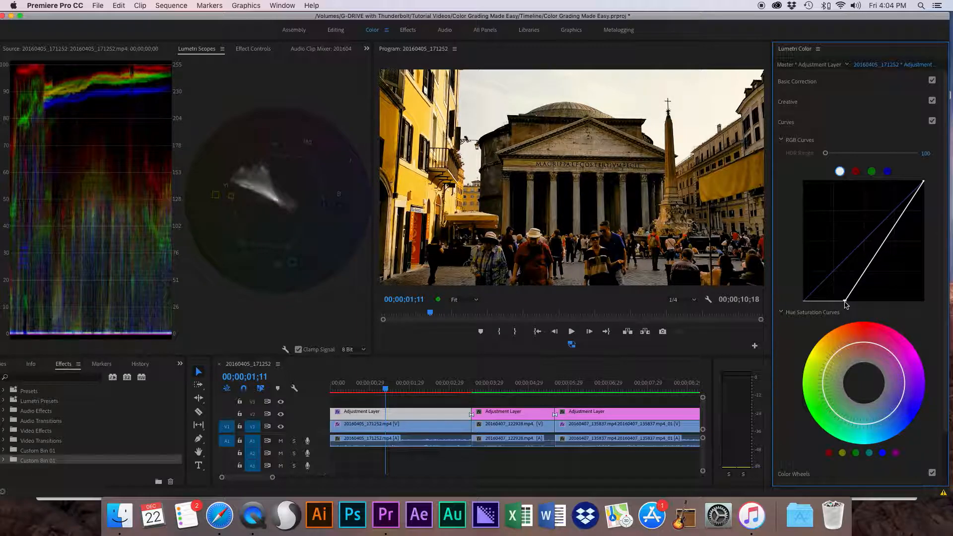
double_click(913, 207)
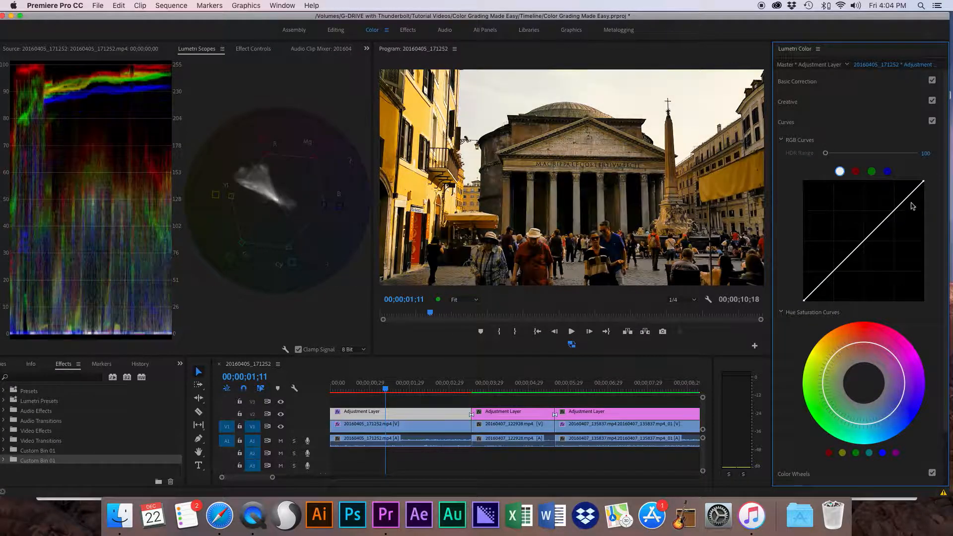
- Try moving the RGB curve's white point to brighten and dim the highlights, returning it to its corner
left_click_drag(922, 183, 885, 182)
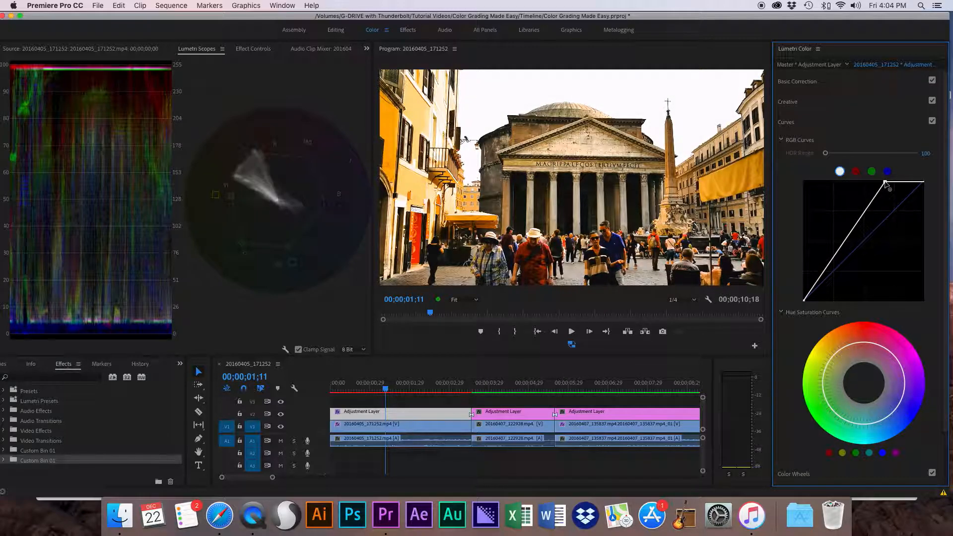
left_click_drag(886, 184, 945, 227)
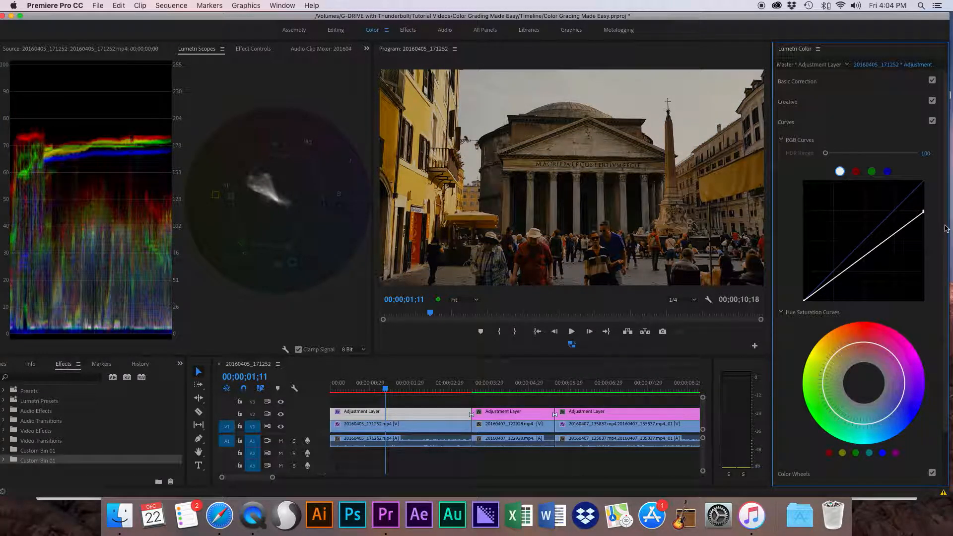
left_click_drag(946, 229, 930, 182)
- Try shaping a steep S-curve on the RGB master curve and undo it
left_click_drag(860, 244, 874, 213)
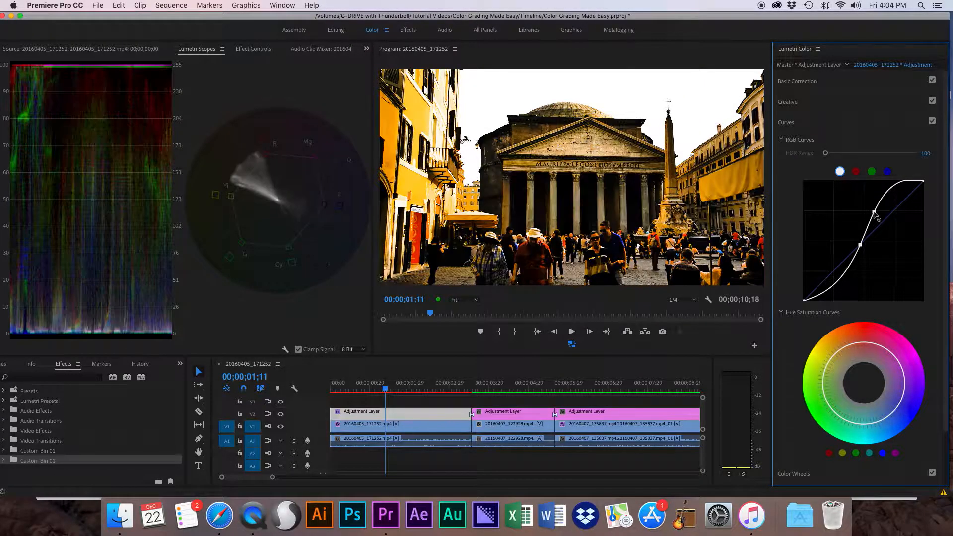
left_click_drag(875, 215, 895, 232)
key("super+z")
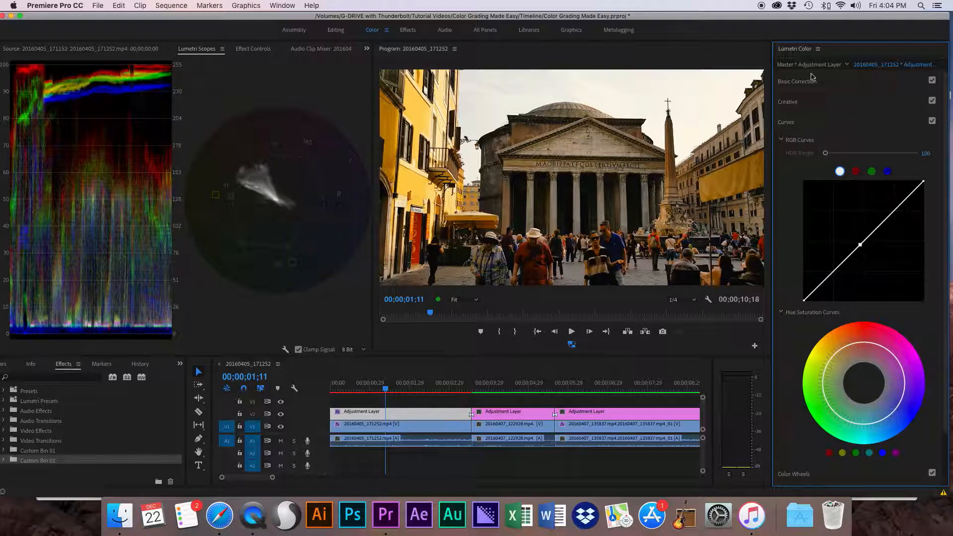
- Save the project and slightly desaturate the orange-yellow hues on the Hue Saturation curve between two anchor points
key("super+s")
scroll(828, 253, "down", 3)
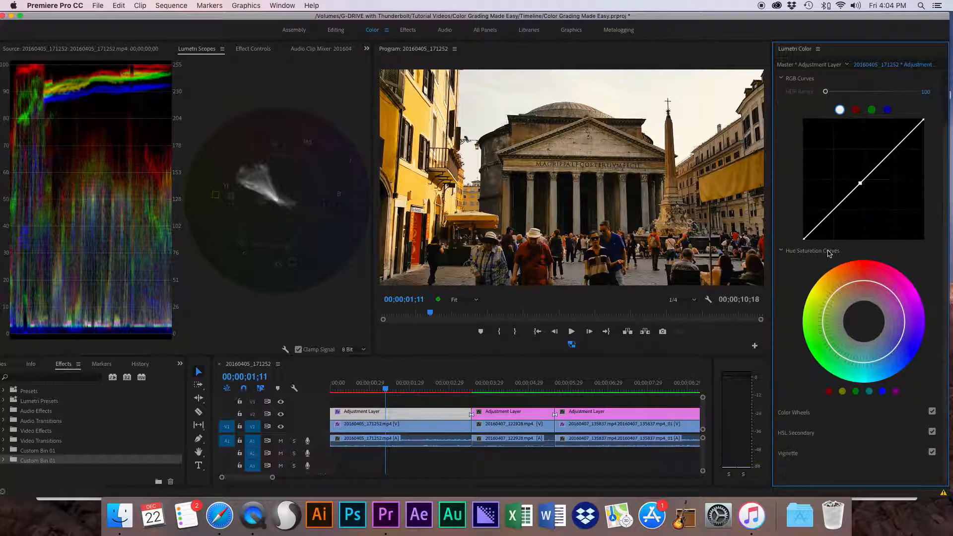
left_click(845, 287)
left_click(825, 308)
left_click(834, 297)
mouse_move(835, 297)
left_mouse_down()
mouse_move(842, 310)
mouse_move(807, 278)
mouse_move(838, 302)
left_mouse_up()
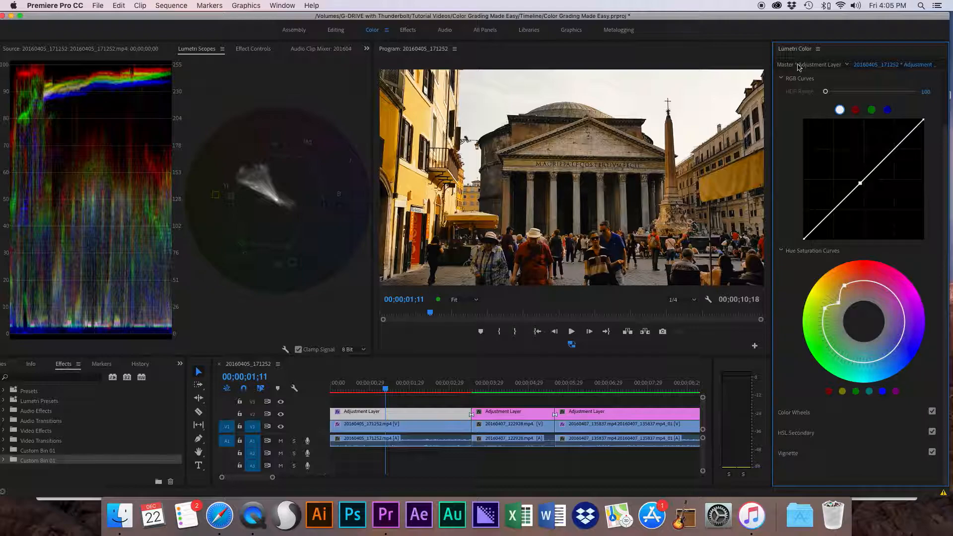
scroll(791, 99, "up", 3)
left_click(792, 122)
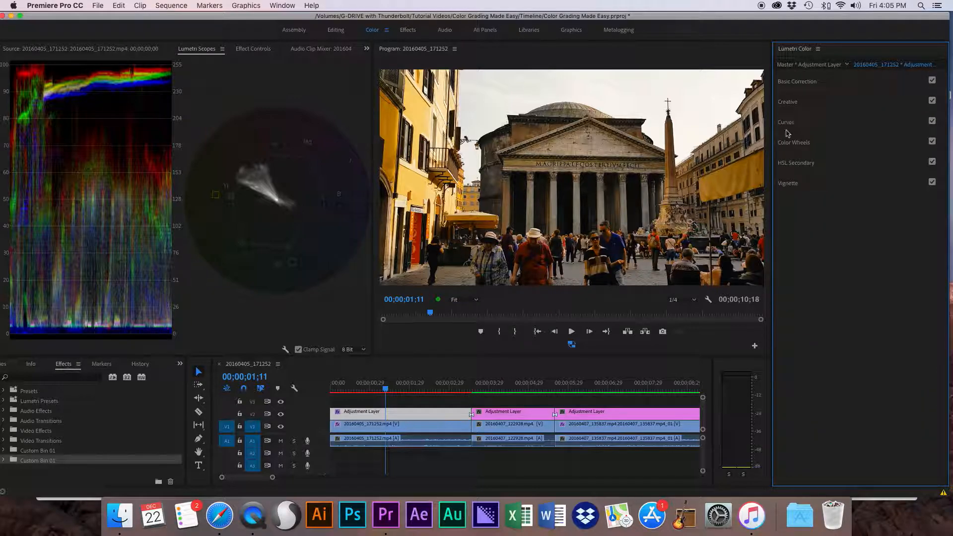
- Review the Color Wheels, Basic Correction and Creative settings of the Pantheon clip's adjustment layer
left_click(792, 143)
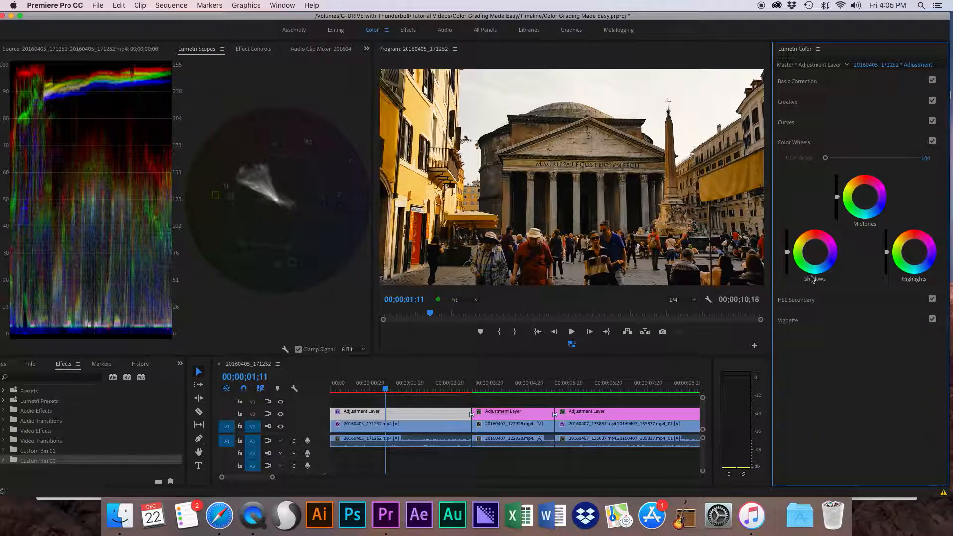
left_click(800, 82)
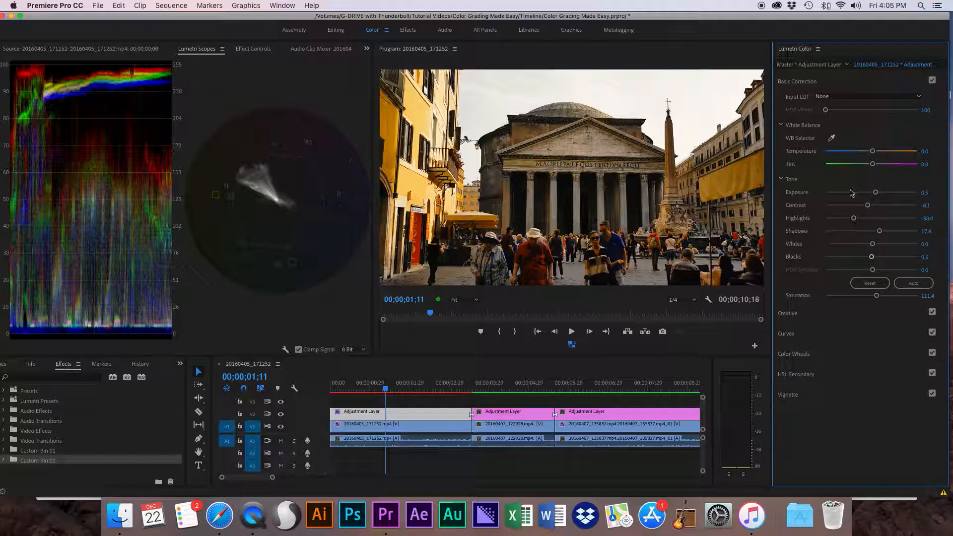
left_click(789, 81)
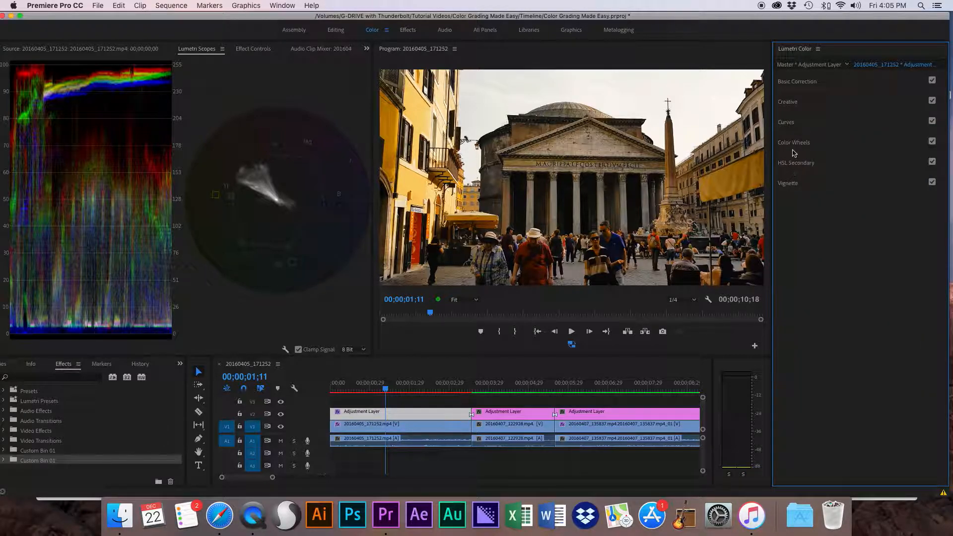
left_click(794, 144)
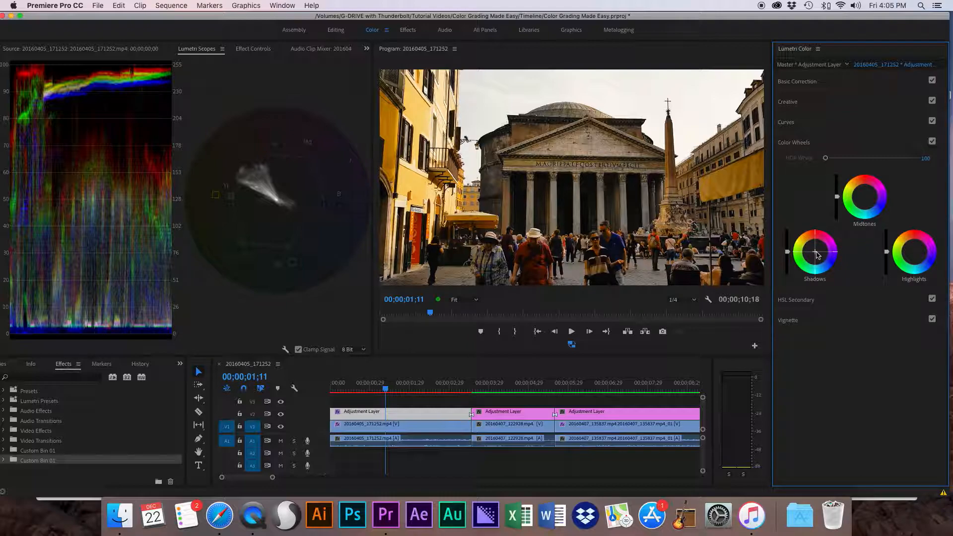
left_click(787, 103)
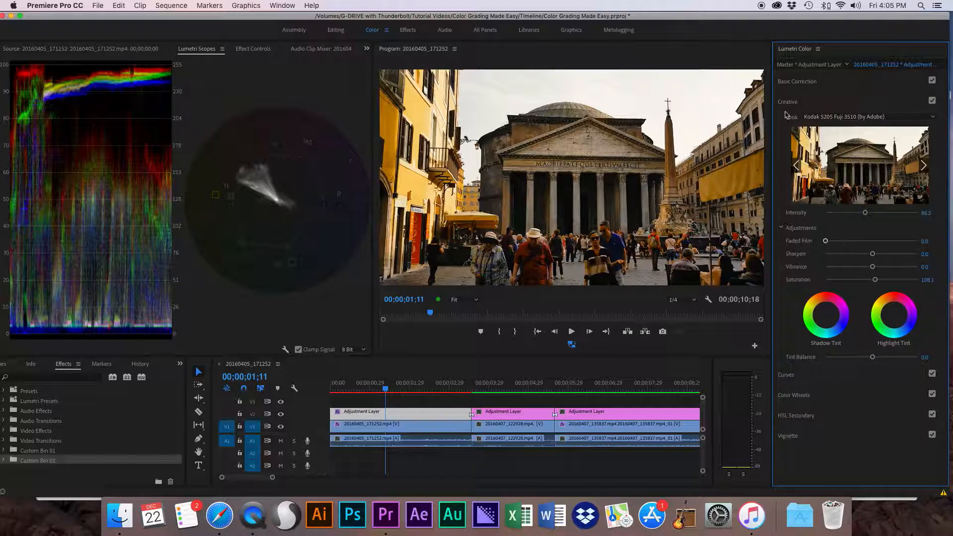
left_click(787, 103)
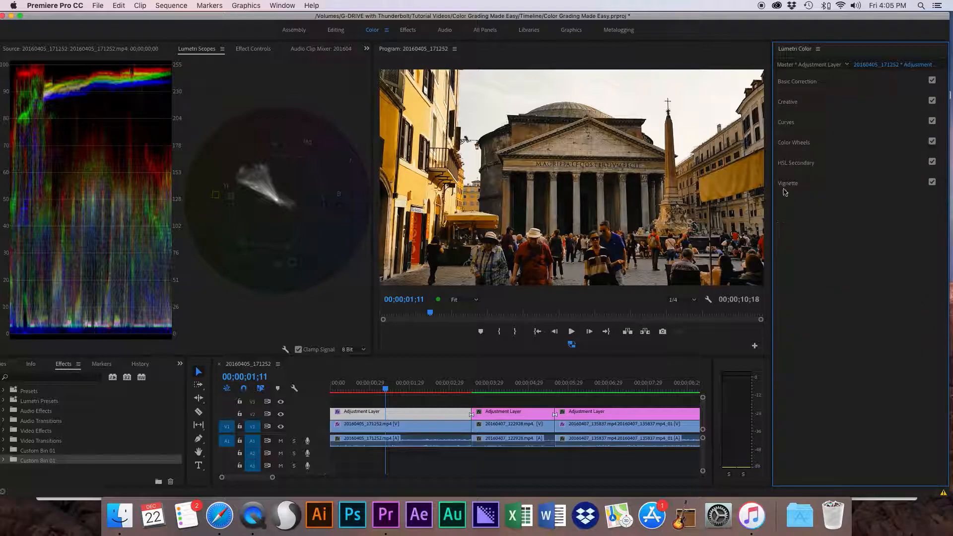
left_click(787, 142)
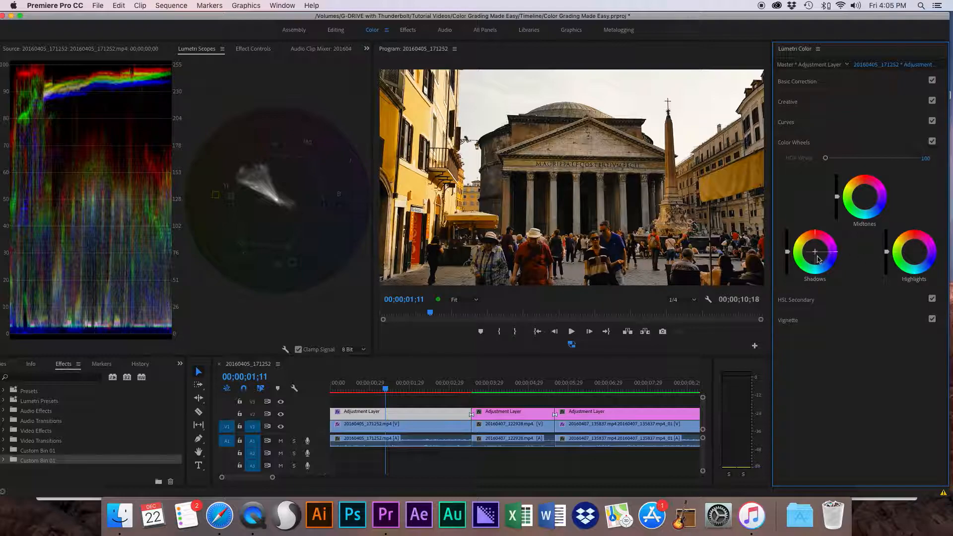
mouse_move(815, 253)
left_mouse_down()
mouse_move(808, 246)
mouse_move(817, 254)
left_mouse_up()
- Key the orange-yellow tones in HSL Secondary by sampling the awning beside the obelisk and adding further samples with the Color/Gray mask shown
left_click(796, 299)
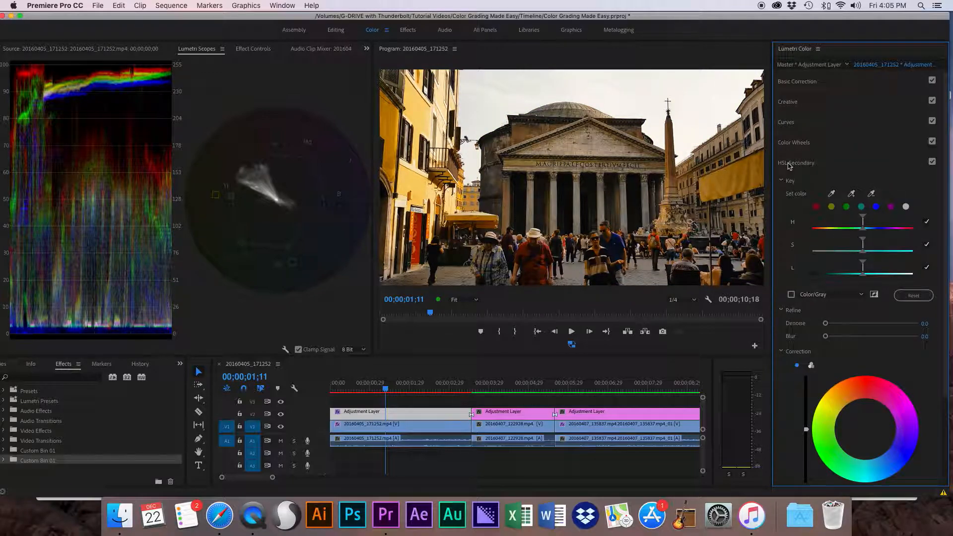
left_click(831, 193)
left_click(746, 169)
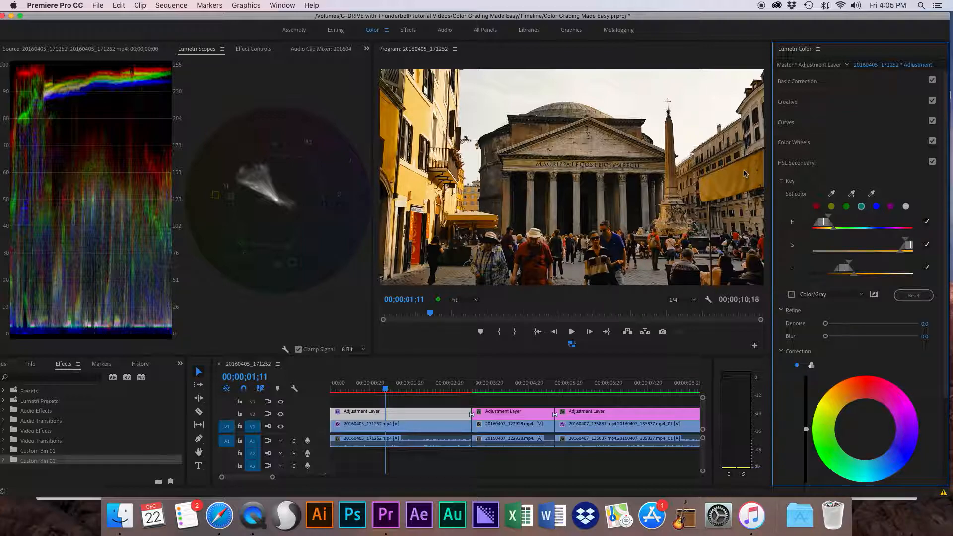
left_click(792, 295)
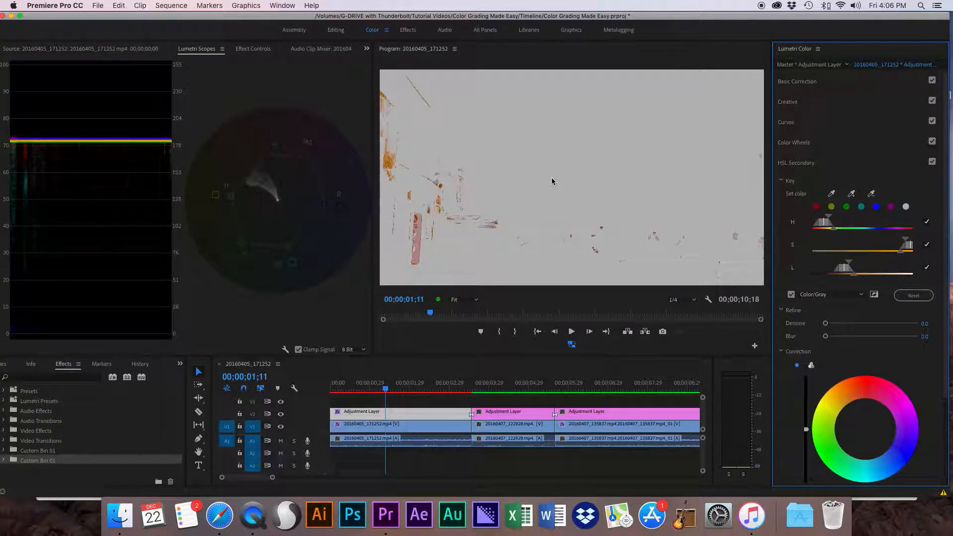
left_click(851, 194)
left_click(755, 170)
left_click(852, 194)
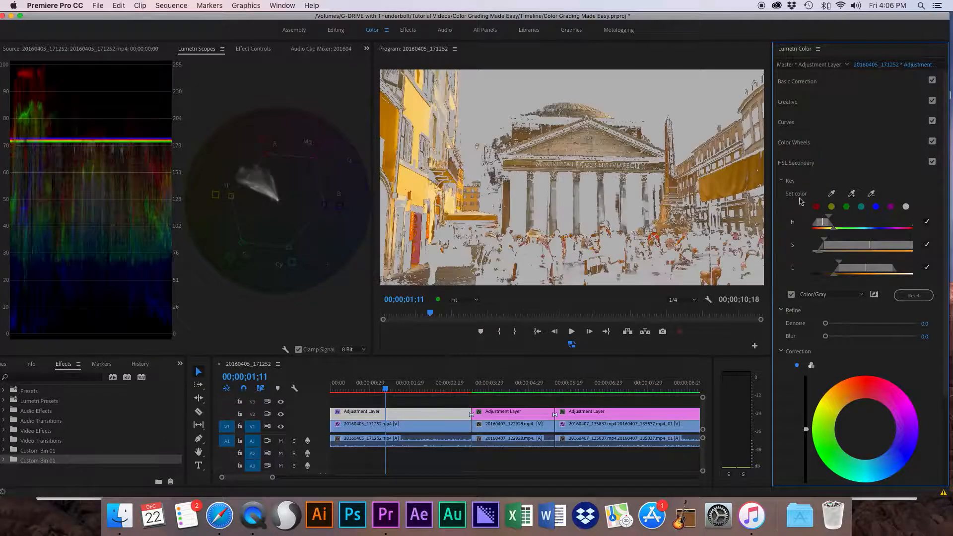
left_click(761, 156)
- Refine the HSL Secondary key with Denoise 87.0 and Blur 3.7, and hide the mask preview
left_click_drag(827, 324, 849, 325)
left_click_drag(826, 337, 834, 336)
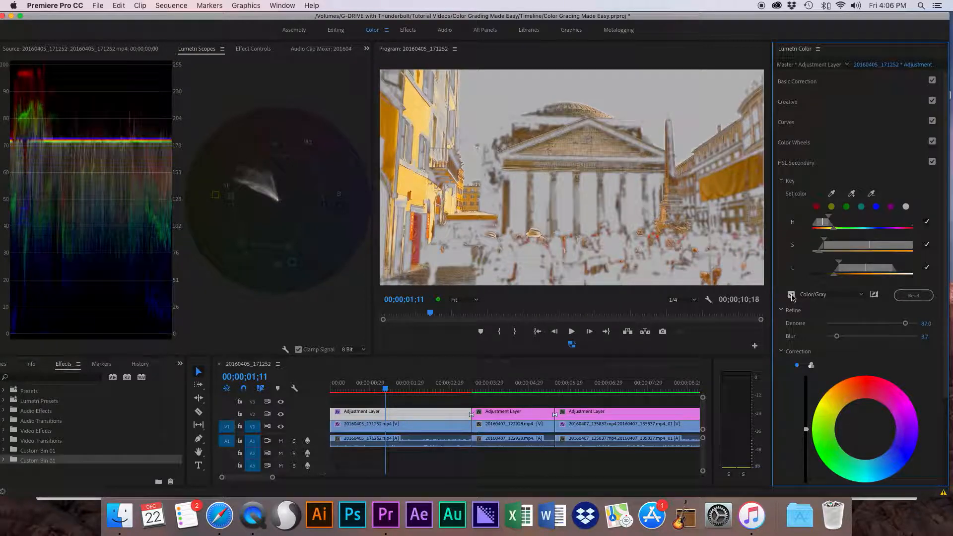
left_click(791, 295)
- Try lowering and raising the keyed colors' saturation and cooling their temperature, resetting both to their defaults
scroll(799, 328, "down", 3)
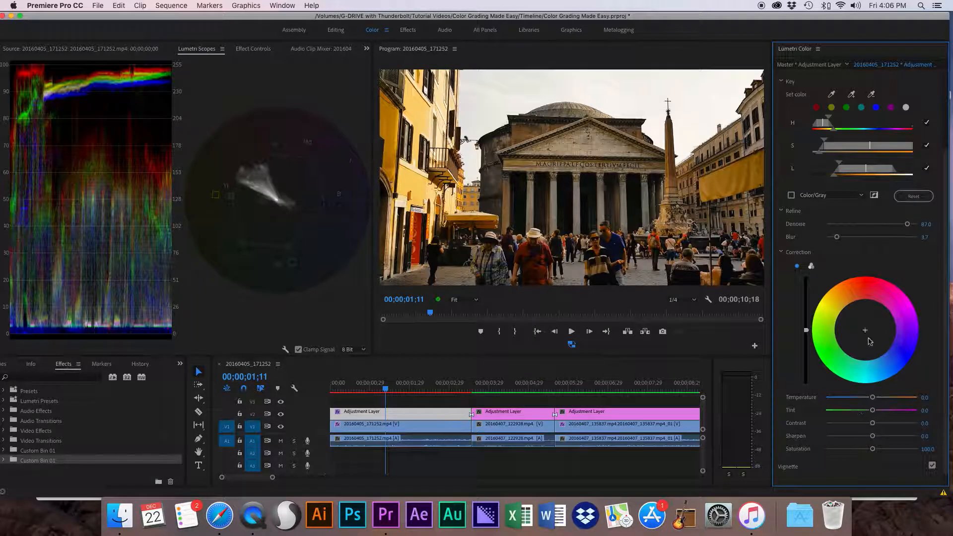
left_click_drag(872, 449, 808, 458)
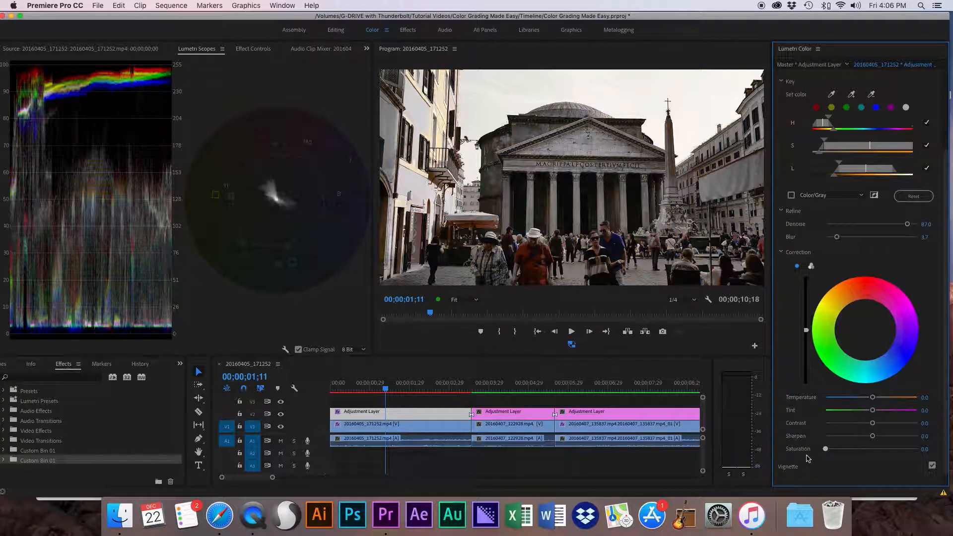
left_click_drag(808, 458, 906, 461)
double_click(905, 449)
left_click_drag(873, 397, 839, 399)
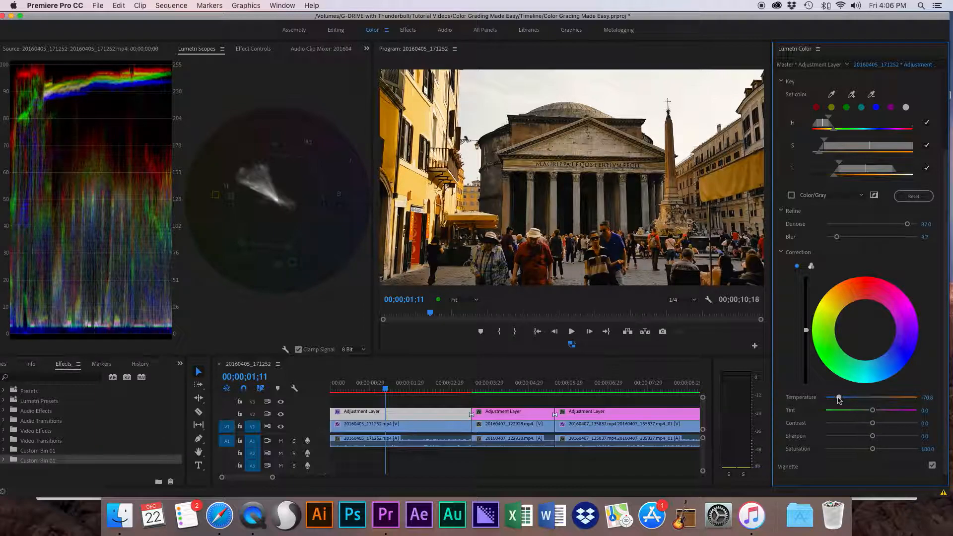
double_click(840, 398)
- Switch the HSL Secondary correction to three-way color wheels and darken the keyed midtones and shadows, checking against the mask
left_click(794, 196)
left_click(792, 196)
left_click(791, 197)
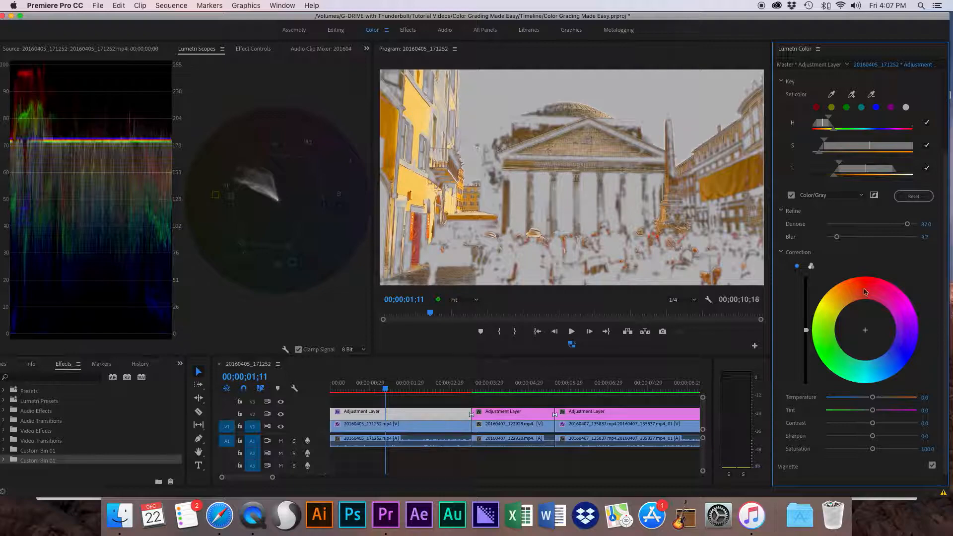
left_click(811, 266)
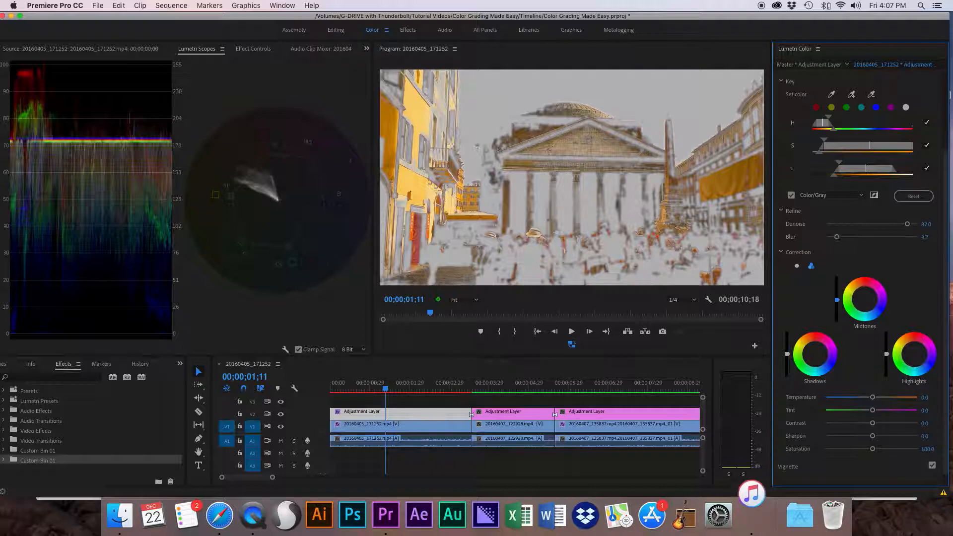
left_click_drag(837, 300, 837, 310)
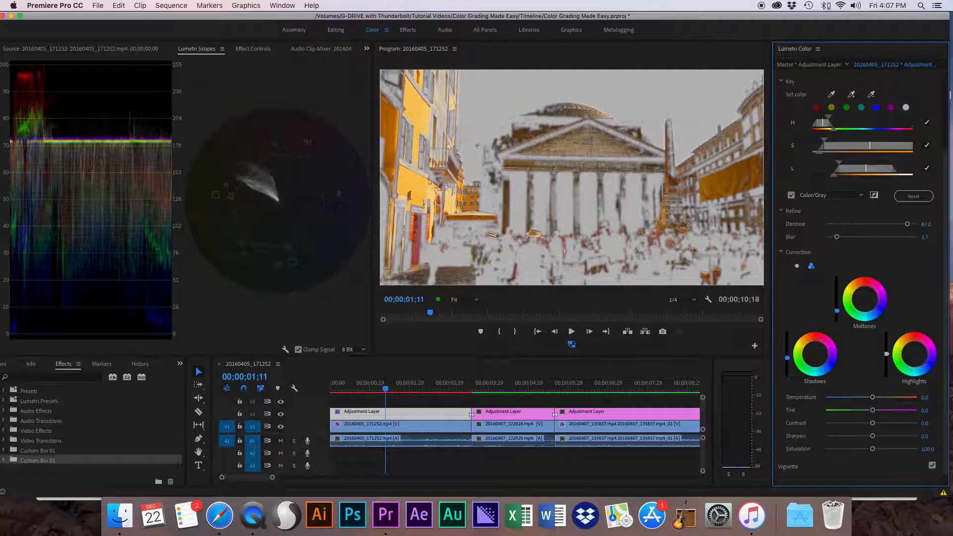
left_click(791, 195)
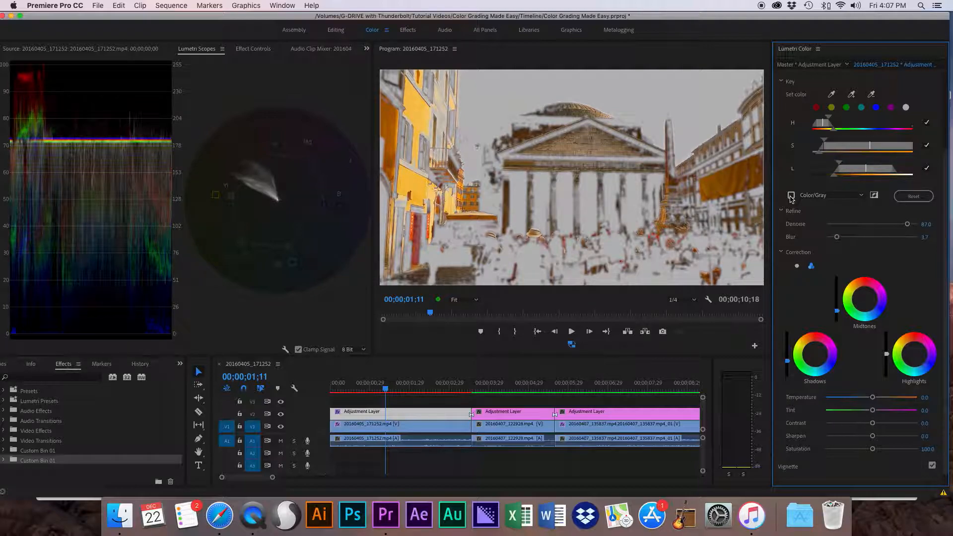
- Compare the Pantheon shot with the HSL Secondary correction disabled and enabled
scroll(795, 194, "up", 4)
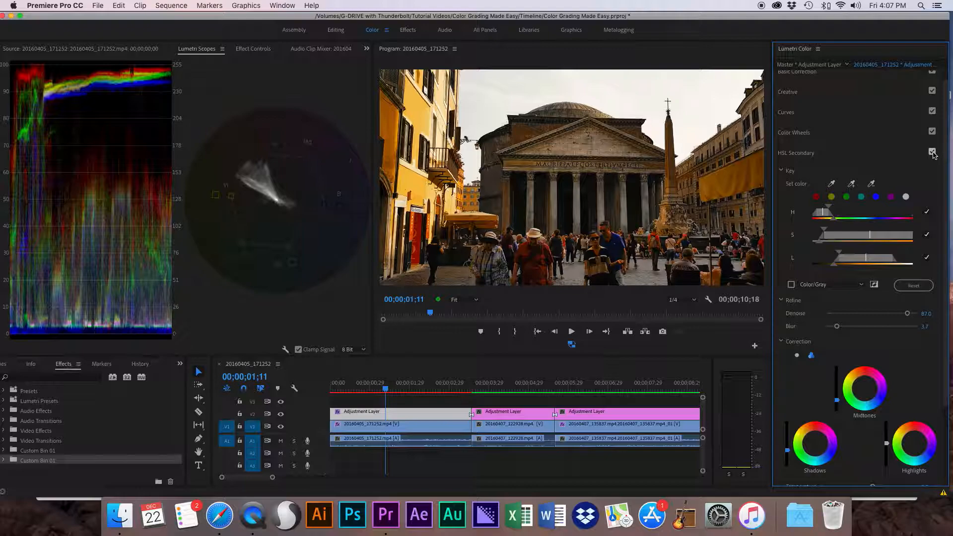
left_click(933, 152)
left_click(932, 152)
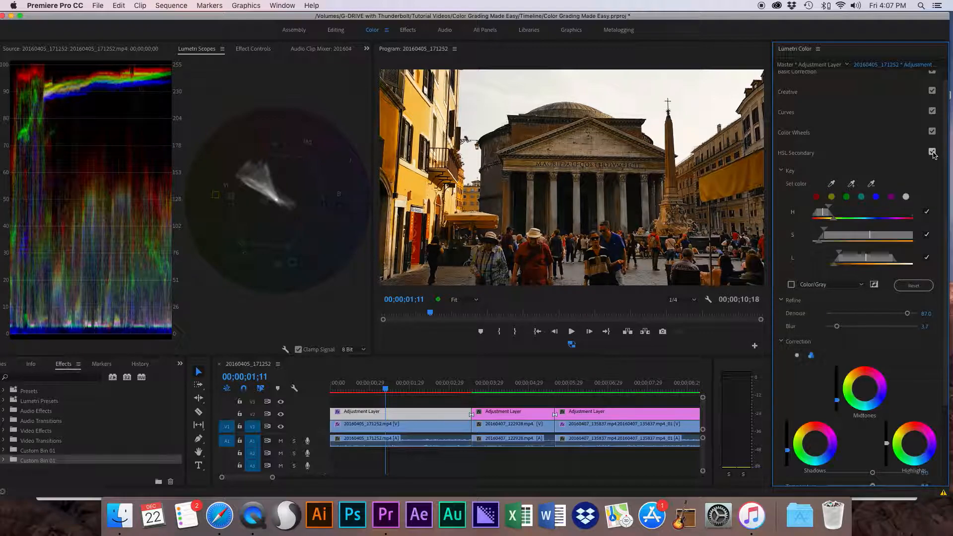
left_click(933, 151)
left_click(933, 152)
- Add a dark vignette with Amount -3.0, Midpoint 21.1, Roundness 74.1 and Feather 81.6
scroll(844, 366, "down", 5)
left_click(797, 459)
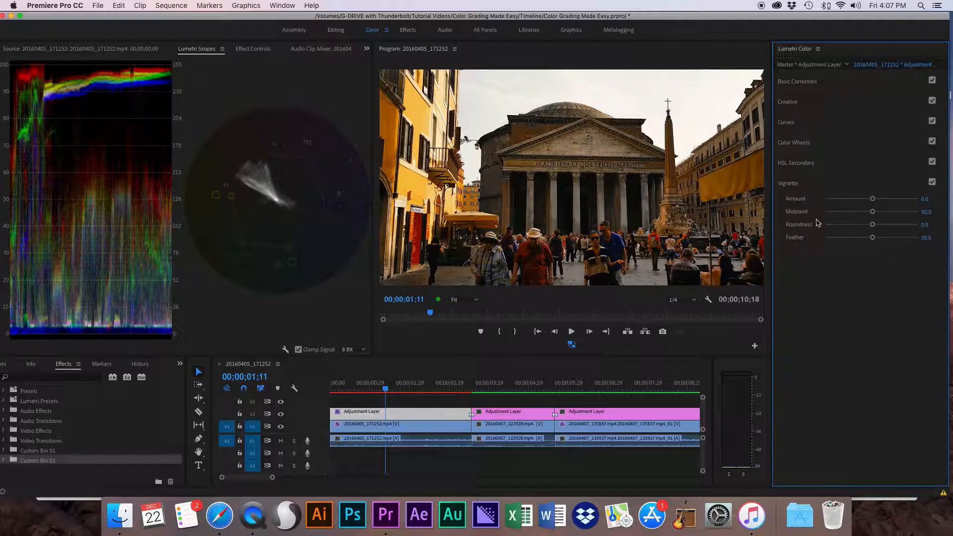
left_click_drag(872, 199, 929, 204)
left_click_drag(872, 212, 844, 213)
left_click_drag(872, 225, 825, 226)
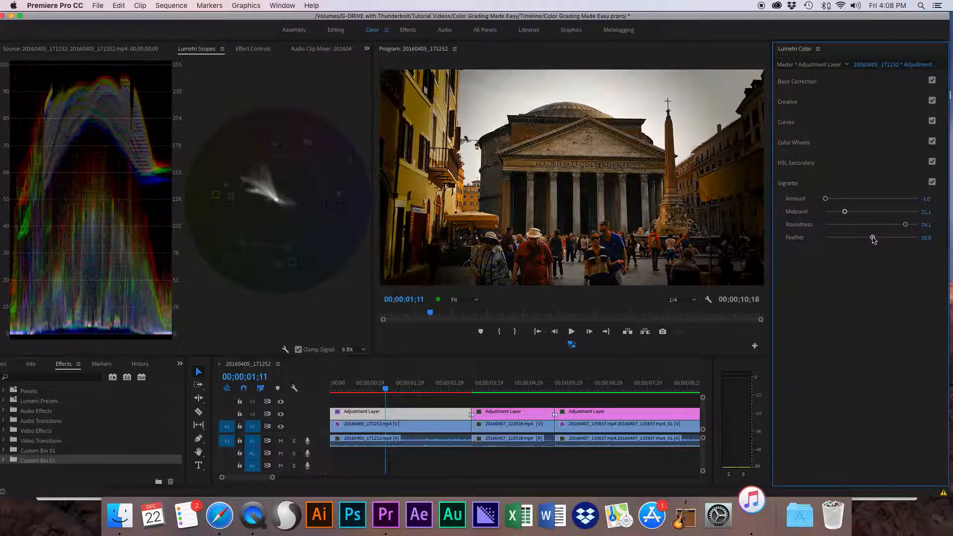
left_click_drag(874, 240, 819, 237)
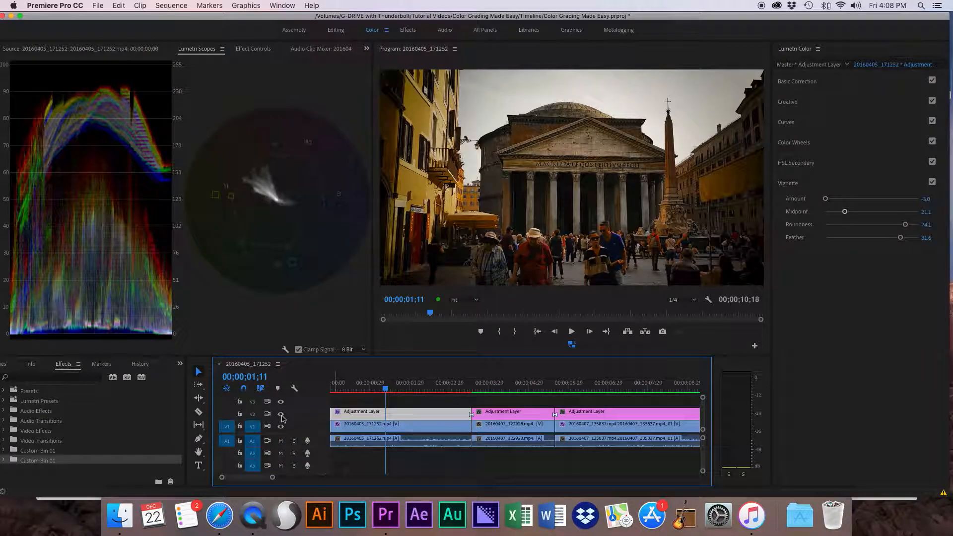
- Compare the Pantheon shot before and after grading by hiding and showing the adjustment layer track
left_click(280, 415)
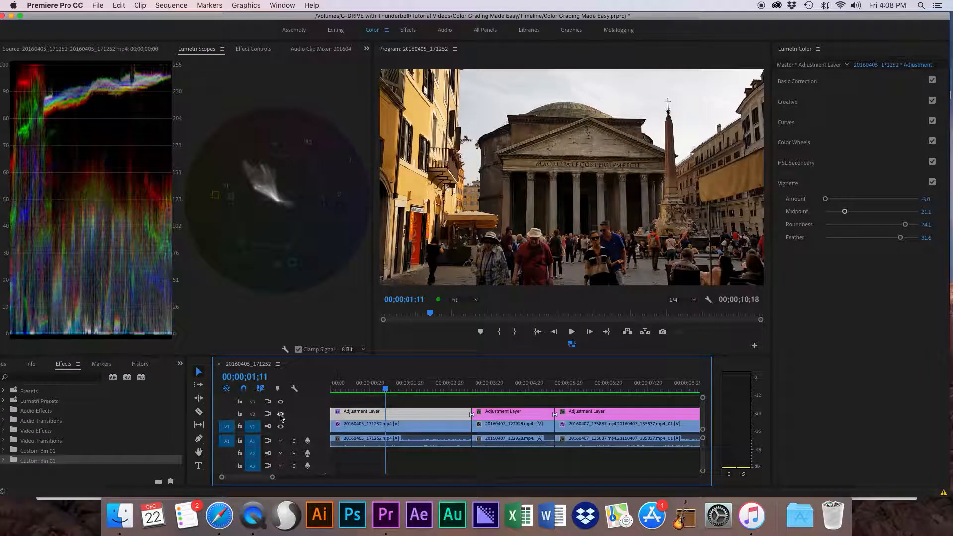
left_click(281, 416)
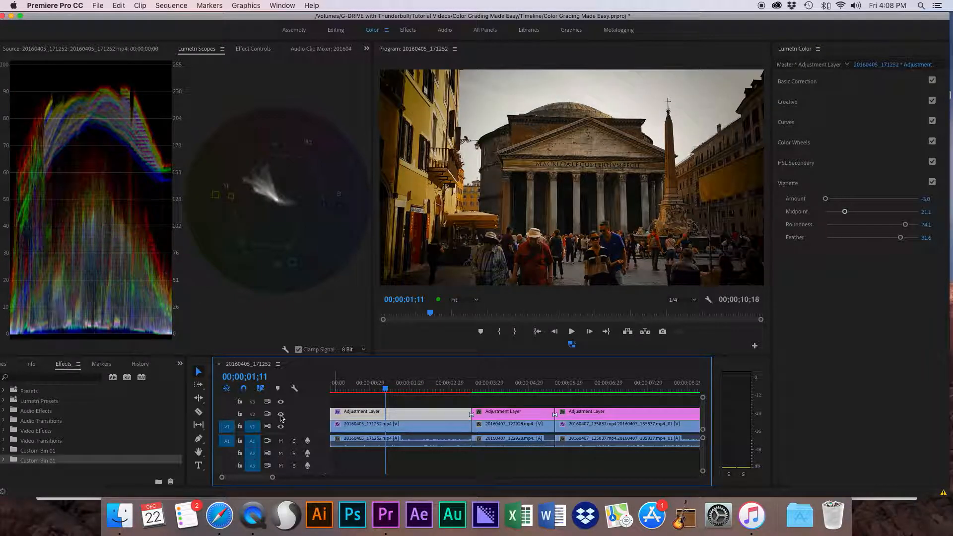
left_click(280, 415)
left_click(281, 415)
- Delete the adjustment layers over the second and third clips and extend the first one to the end of the last clip
scroll(422, 415, "down", 1)
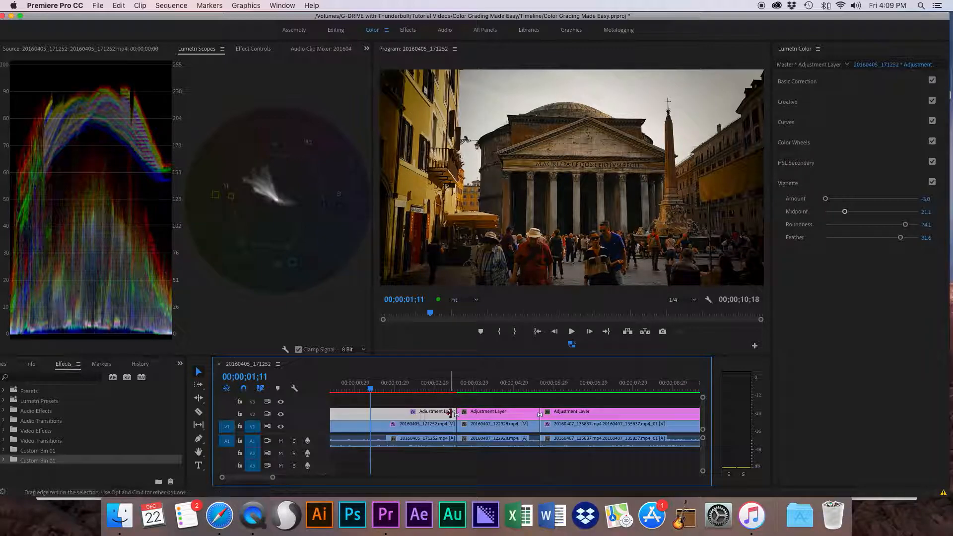
left_click_drag(534, 402, 563, 416)
key("Delete")
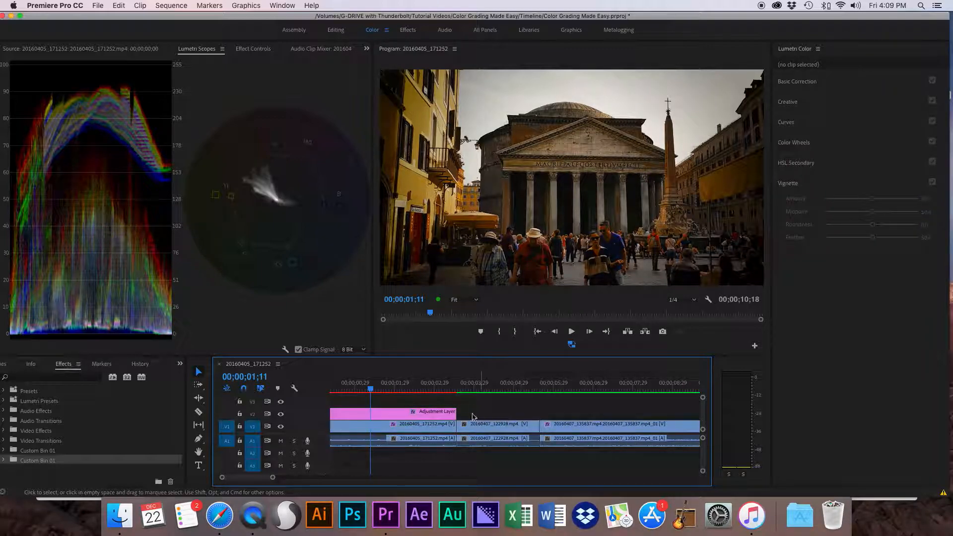
left_click_drag(458, 415, 699, 425)
- Go to 00;00;06;22 in the last clip and compare the shot with the adjustment layer track hidden and shown
left_click(396, 385)
left_click_drag(396, 385, 487, 388)
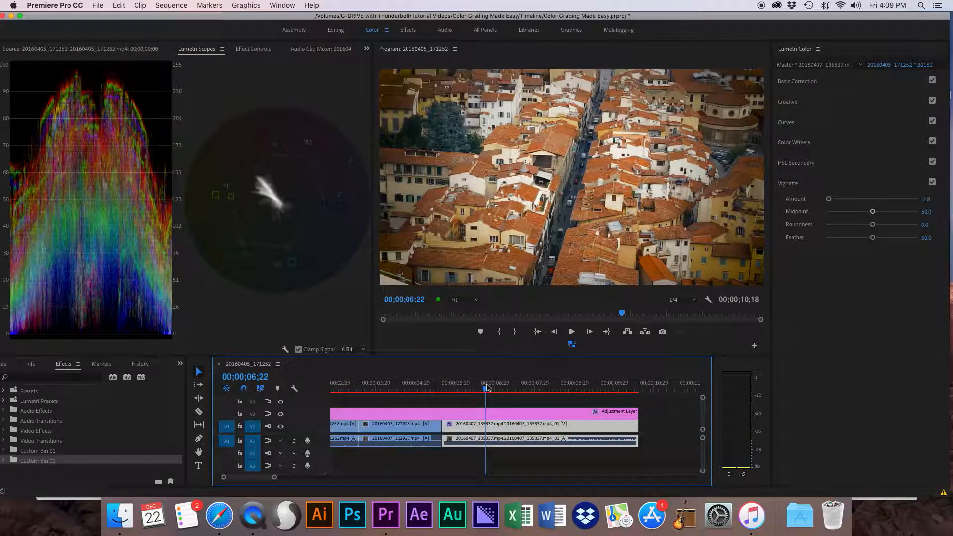
left_click(279, 416)
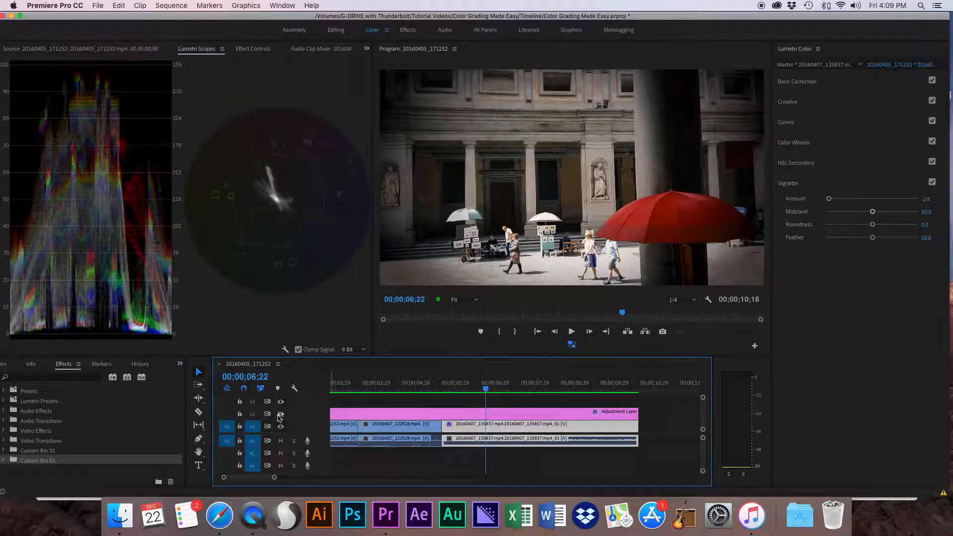
left_click(280, 416)
left_click(280, 415)
left_click(280, 415)
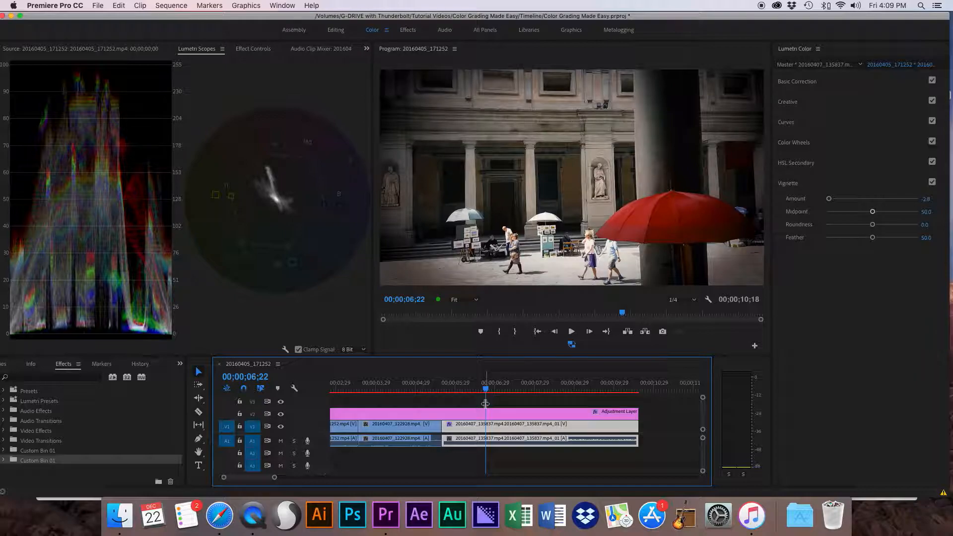